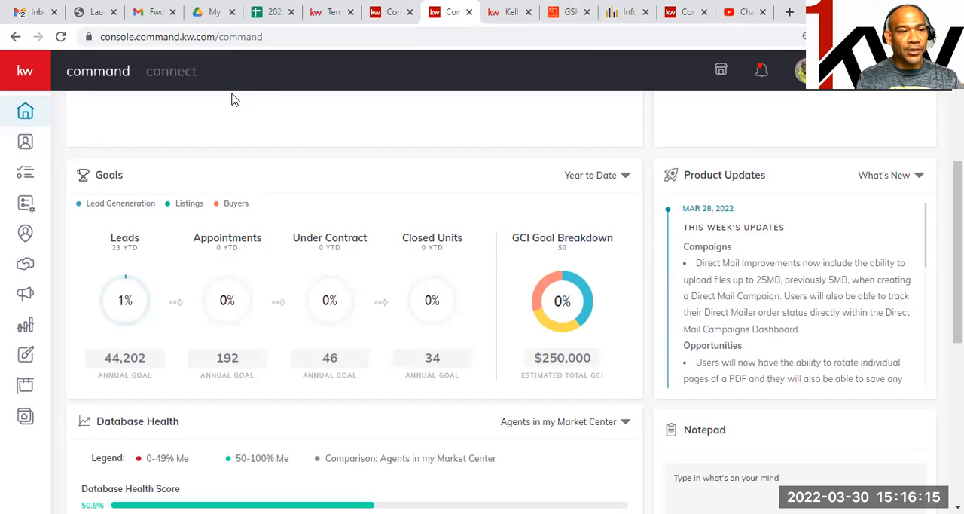
# Create a new SmartPlan named "MONTHLTY MARKETSTATS GSREIN".
pyautogui.click(26, 204)
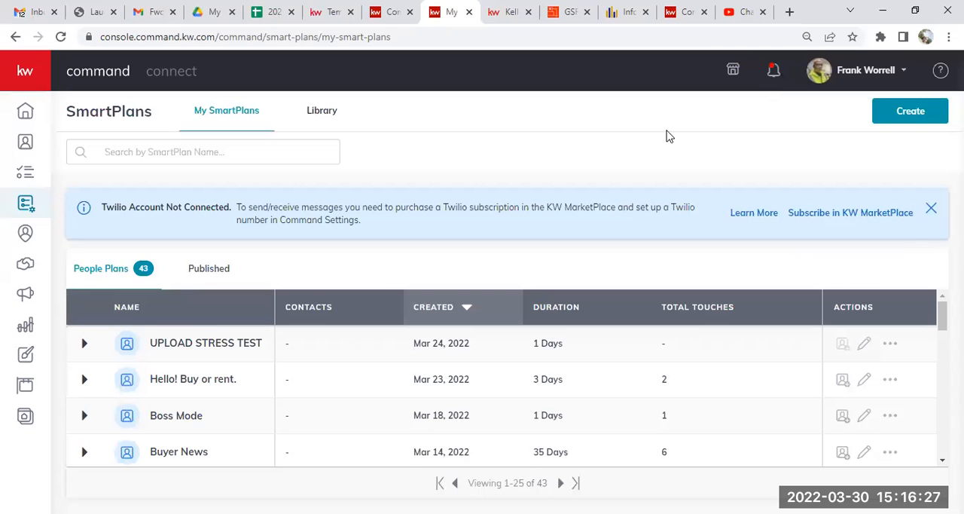
pyautogui.click(893, 113)
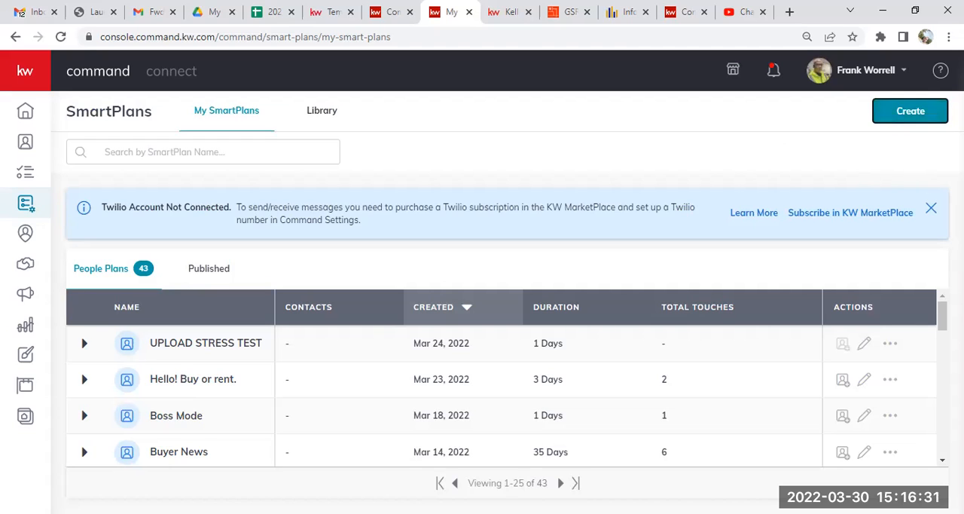
pyautogui.click(906, 110)
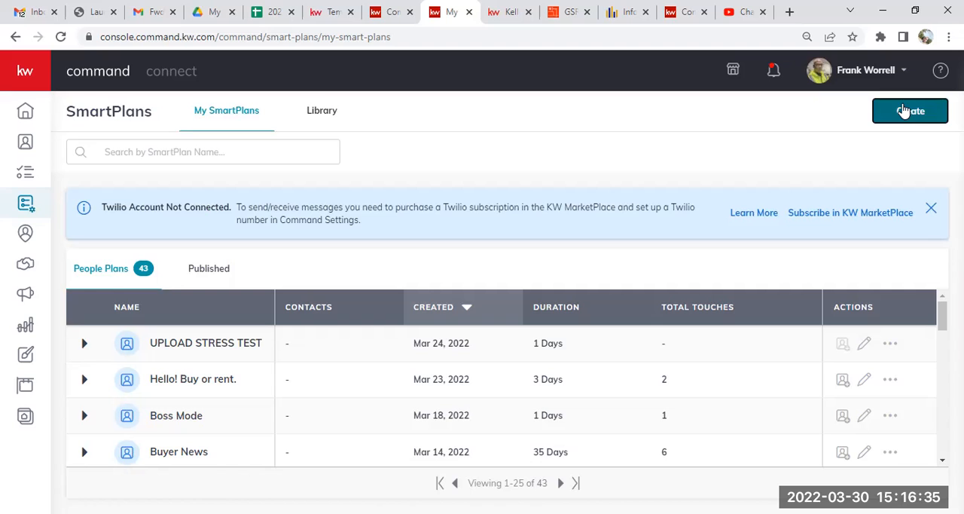
pyautogui.click(904, 110)
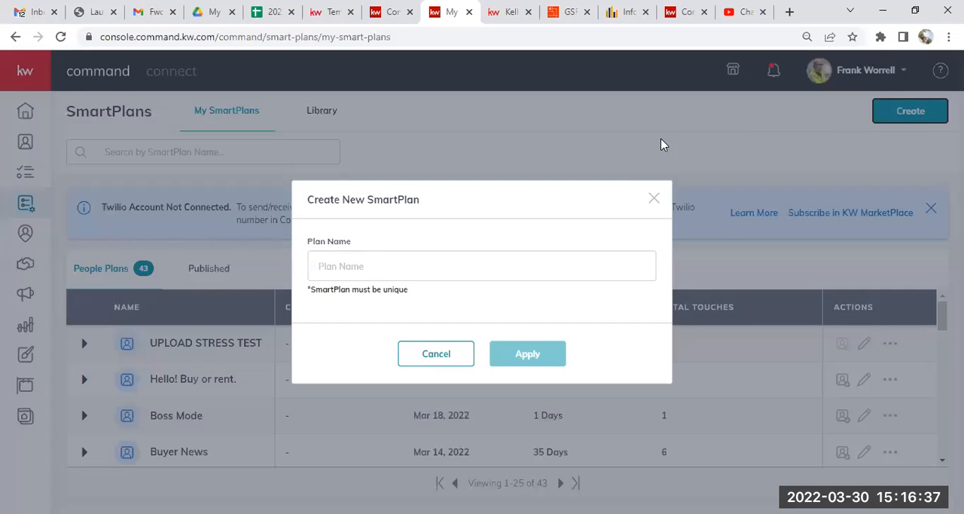
pyautogui.click(530, 265)
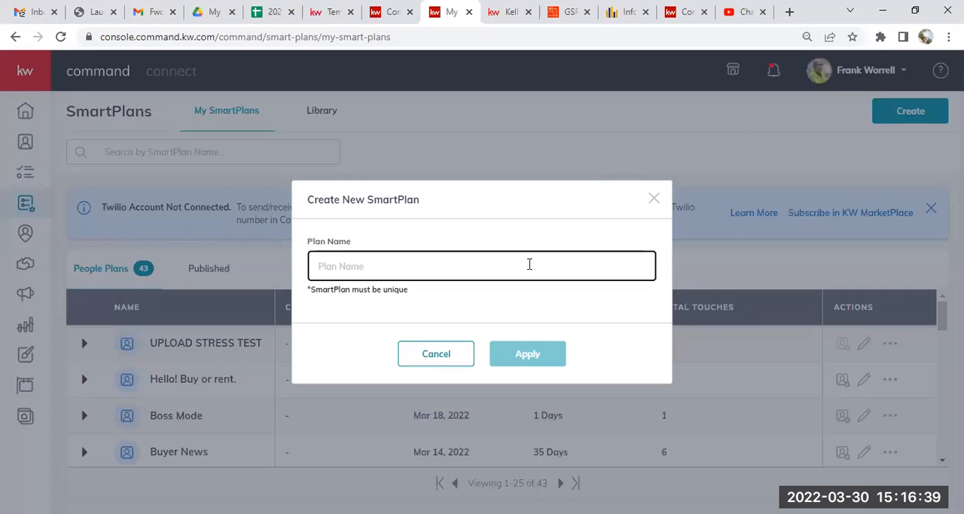
pyautogui.write('MONTHLTY A')
pyautogui.press('BackSpace')
pyautogui.write('MARK')
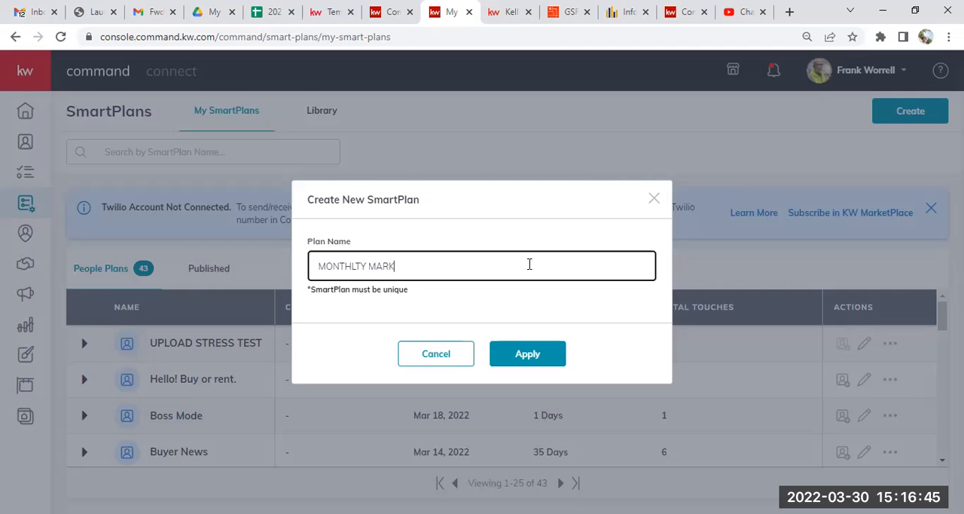
pyautogui.write('ETSTATS GSREIN')
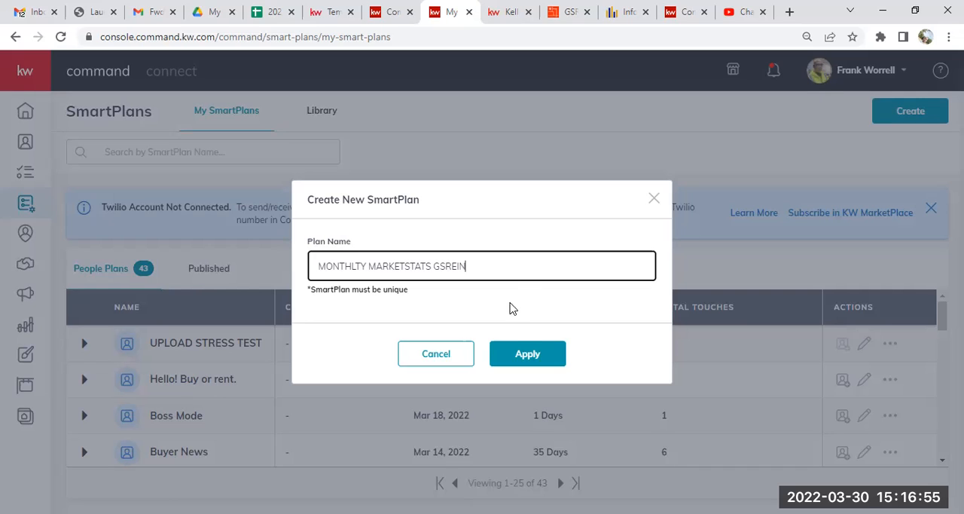
pyautogui.click(511, 354)
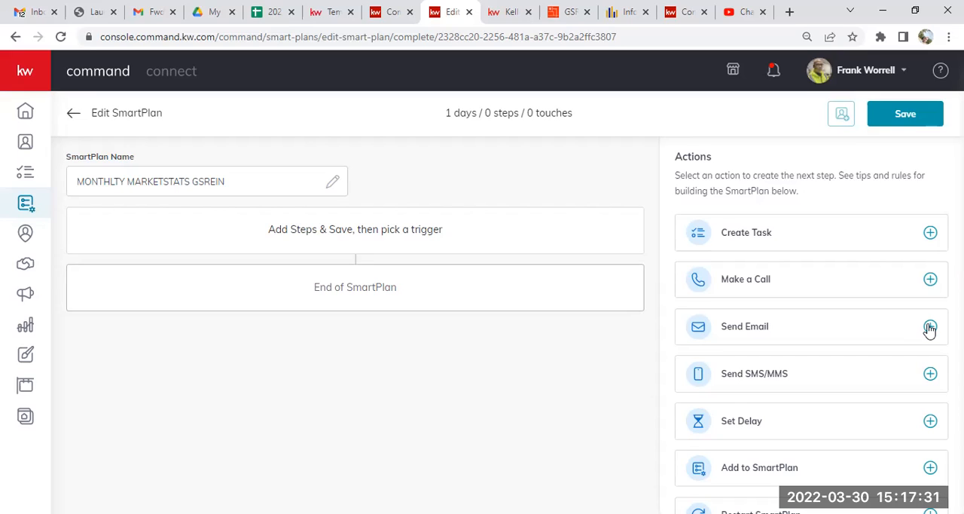
# Add a Send Email step to the SmartPlan with the subject "Monthly Marketstats".
pyautogui.click(930, 327)
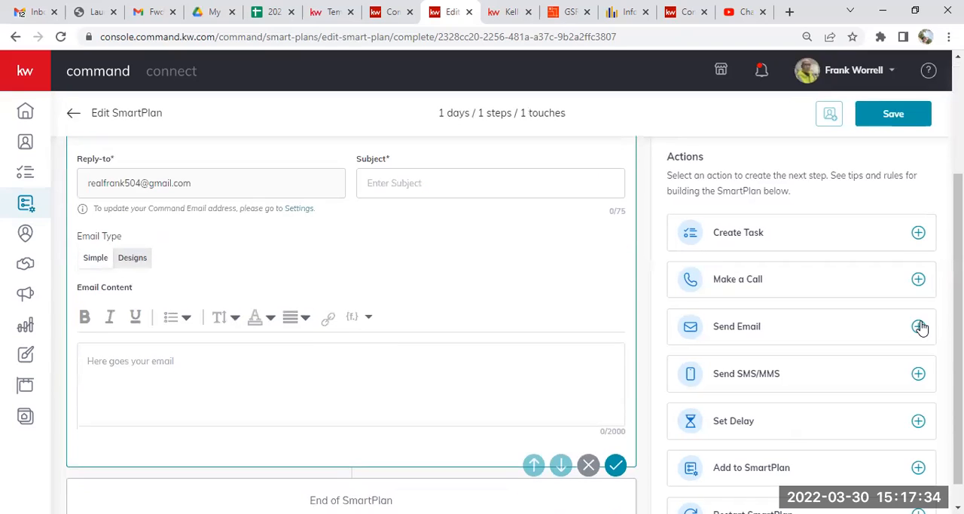
pyautogui.click(517, 190)
pyautogui.write('M')
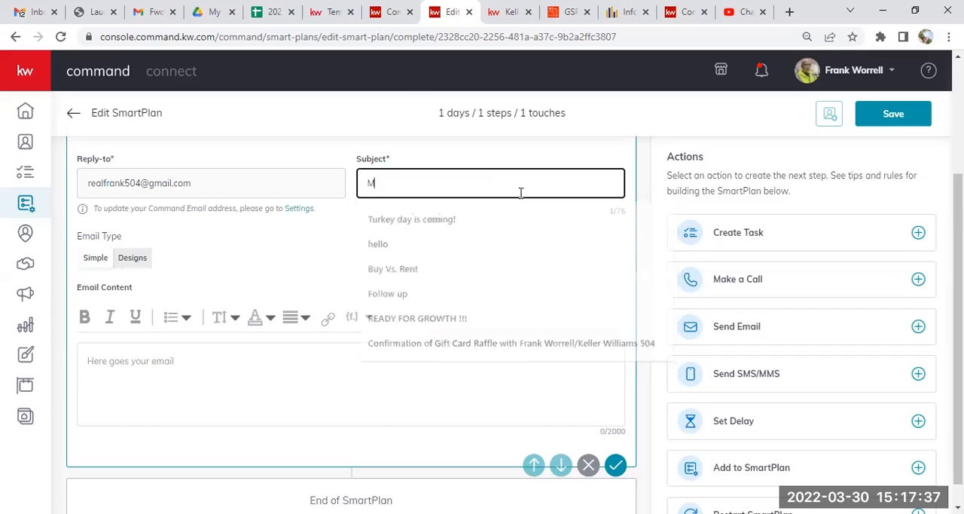
pyautogui.write('onthly Marketstats')
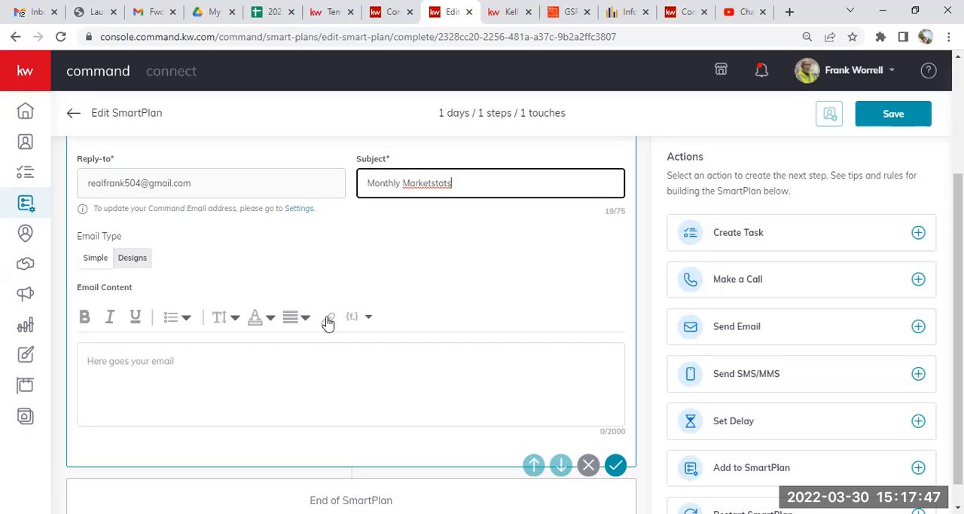
# Start the email content with the greeting "Hey, {contact.first.name}," using the contact first name merge field, followed by a blank line.
pyautogui.click(237, 357)
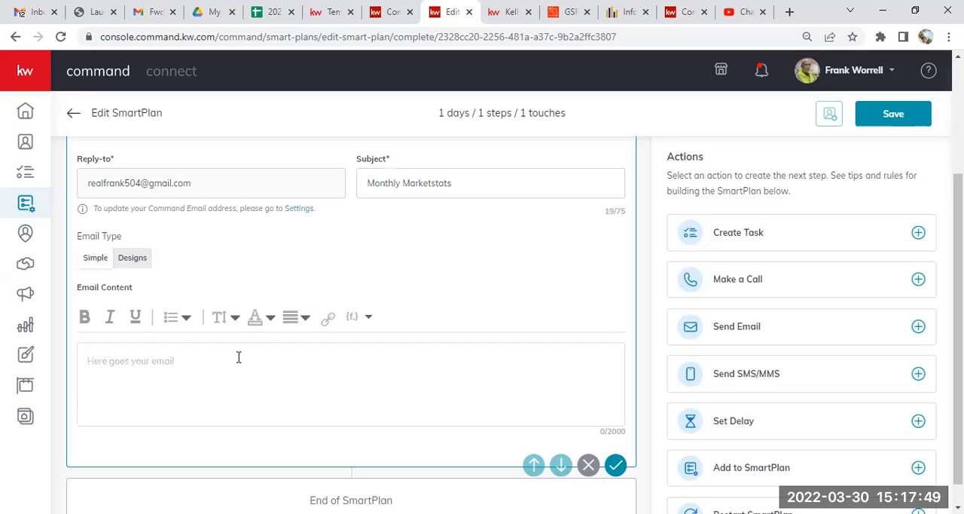
pyautogui.write('Hey')
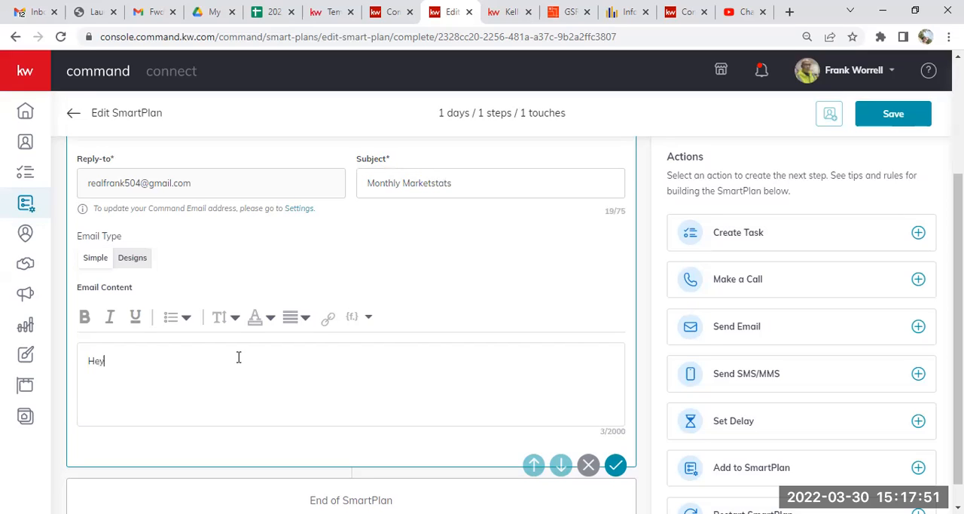
pyautogui.write(',')
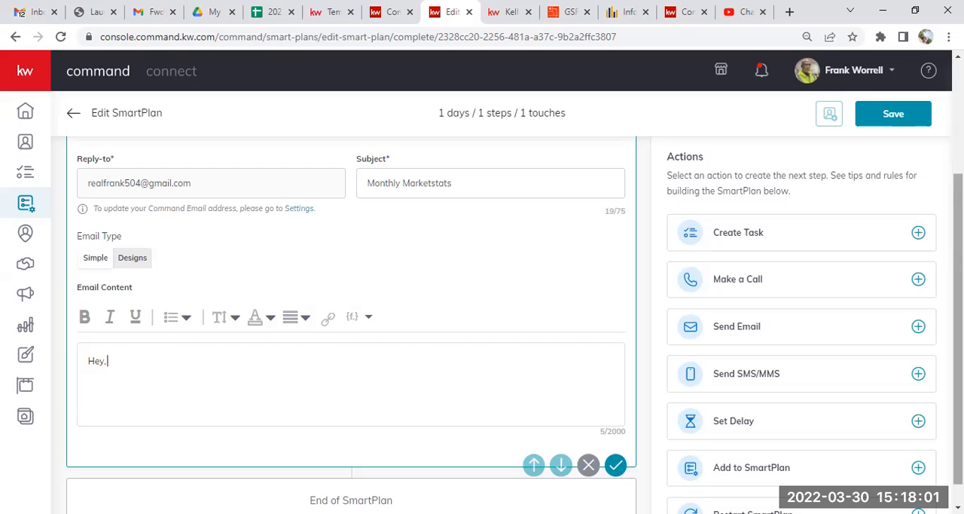
pyautogui.scroll(1, 514, 324)
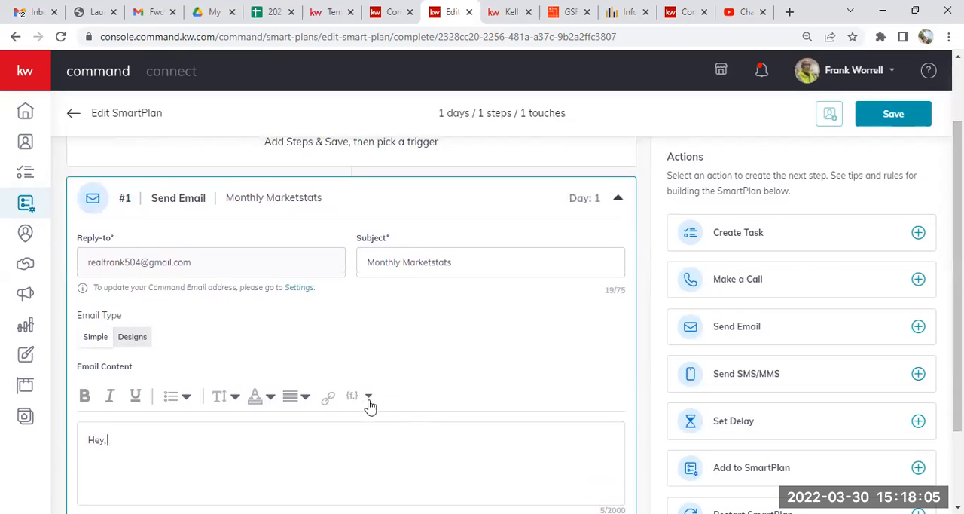
pyautogui.click(357, 398)
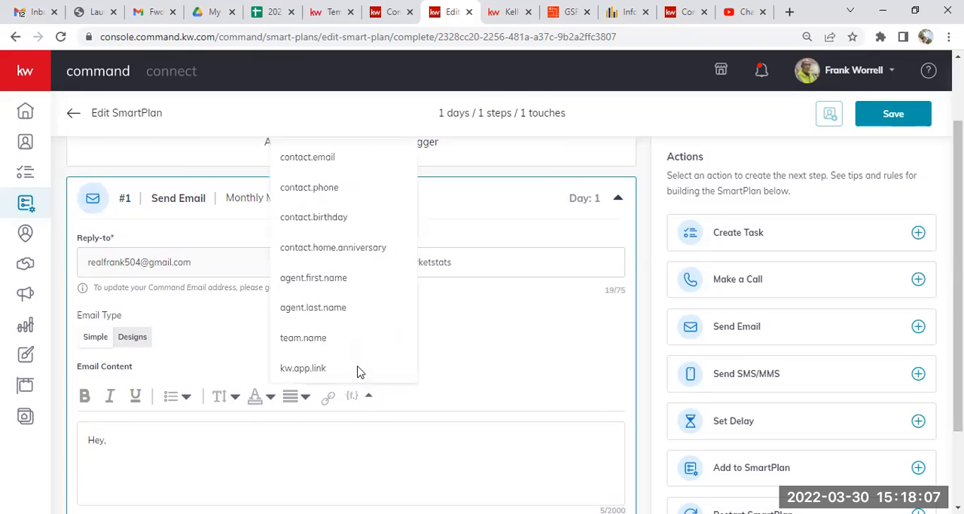
pyautogui.scroll(1, 956, 263)
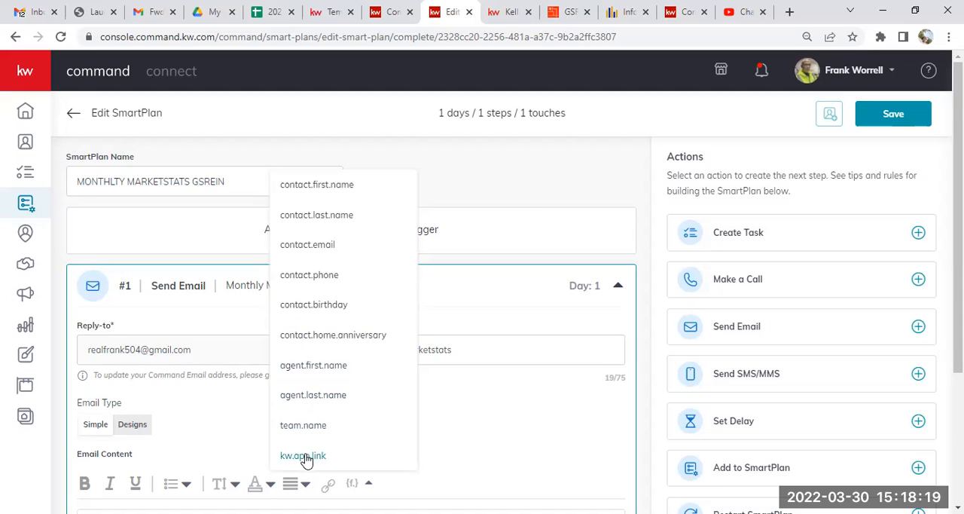
pyautogui.click(323, 188)
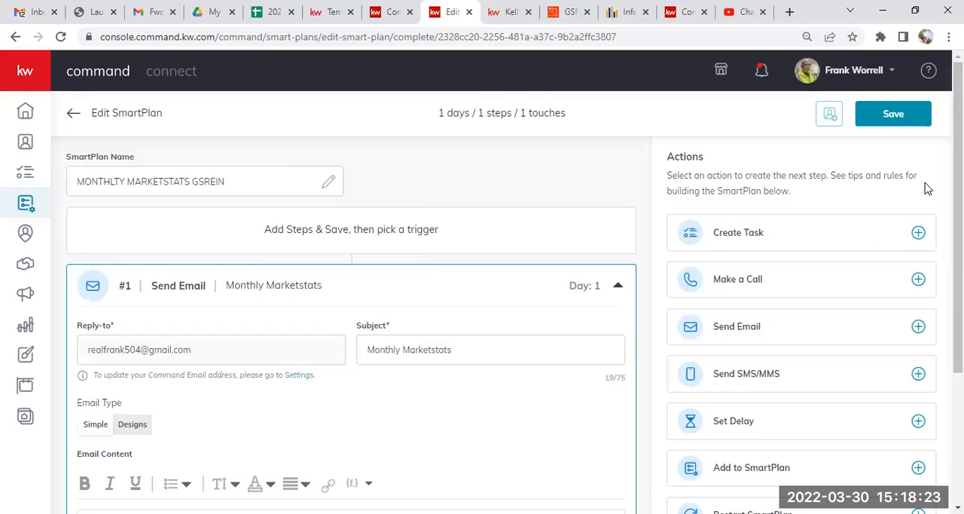
pyautogui.moveTo(958, 218); pyautogui.dragTo(958, 350)
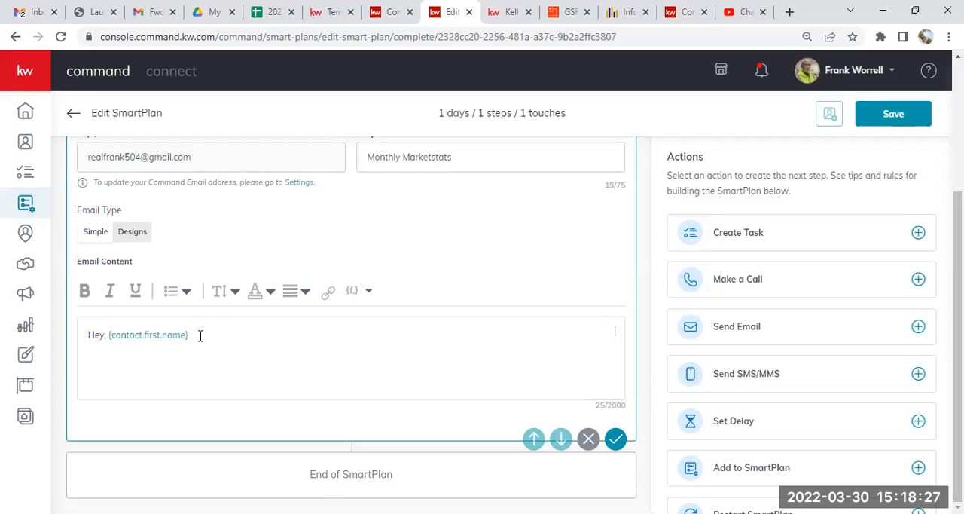
pyautogui.write(',')
pyautogui.press('Return')
pyautogui.press('Return')
# Write "Here are the Market stats from the MLS." below the greeting and leave a blank line after it.
pyautogui.write('Her')
pyautogui.press('BackSpace')
pyautogui.press('BackSpace')
pyautogui.write('ere are the Market')
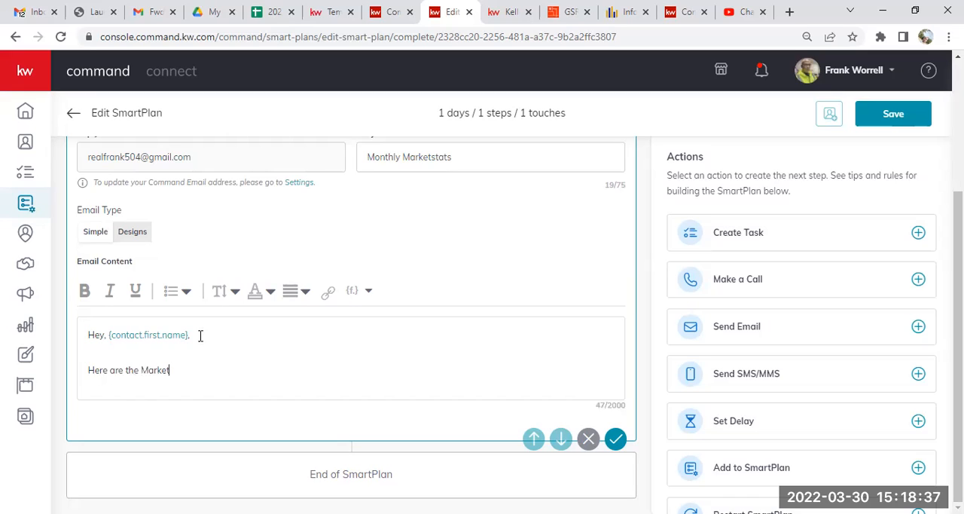
pyautogui.write(' stats from the MLS.')
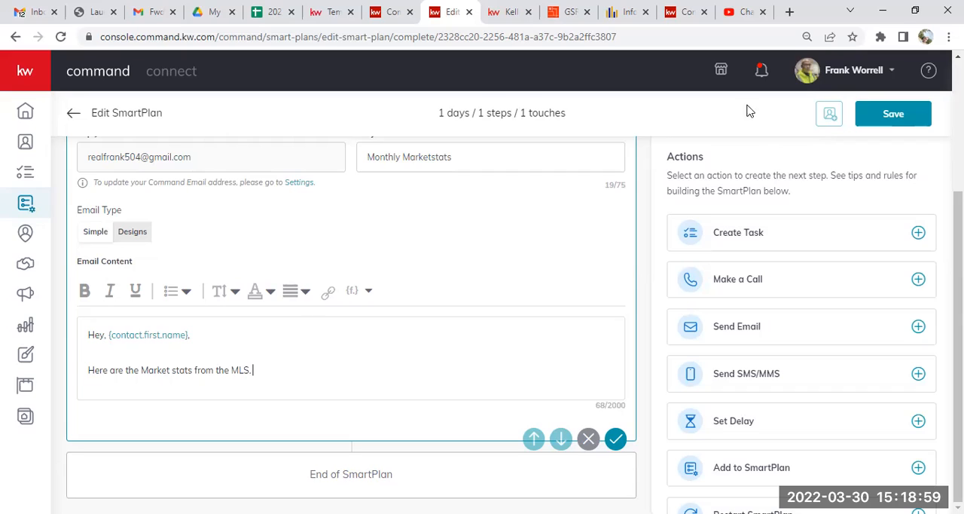
pyautogui.press('Return')
pyautogui.press('Return')
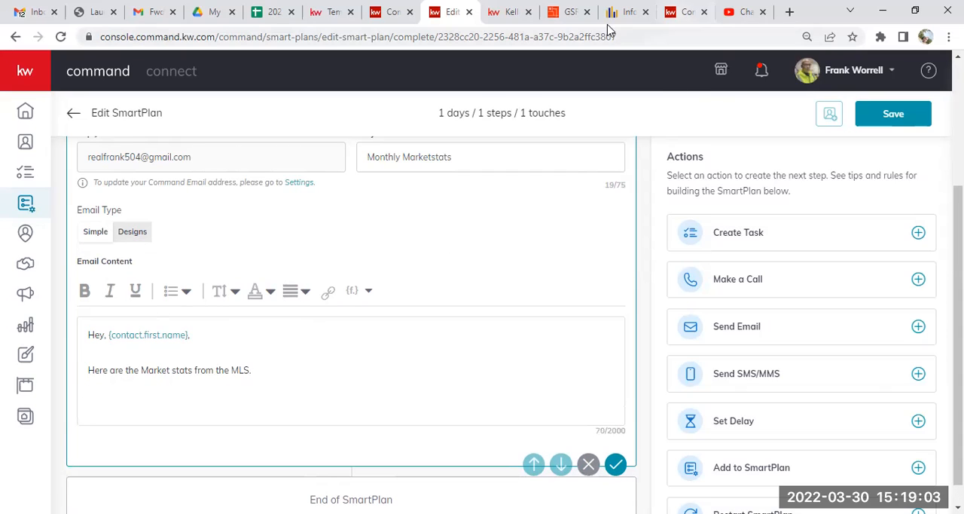
# Switch to the GSREIN portal, open Market Stats/Info Sparks and set the chart area to ZIP code 70119.
pyautogui.click(569, 13)
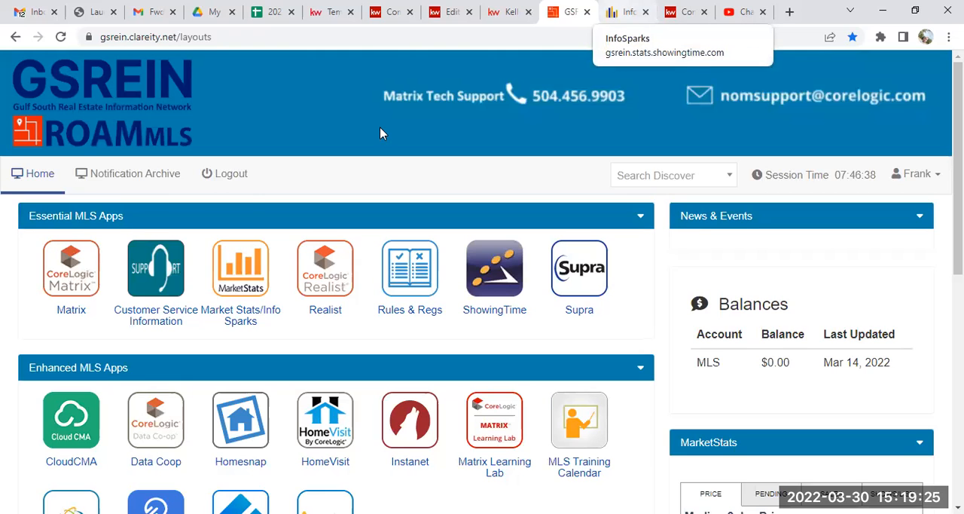
pyautogui.click(263, 269)
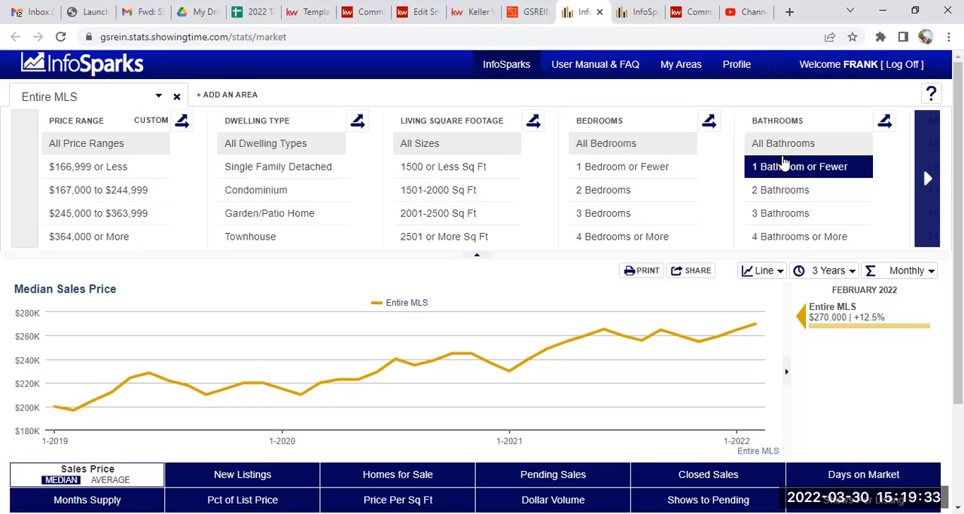
pyautogui.click(158, 98)
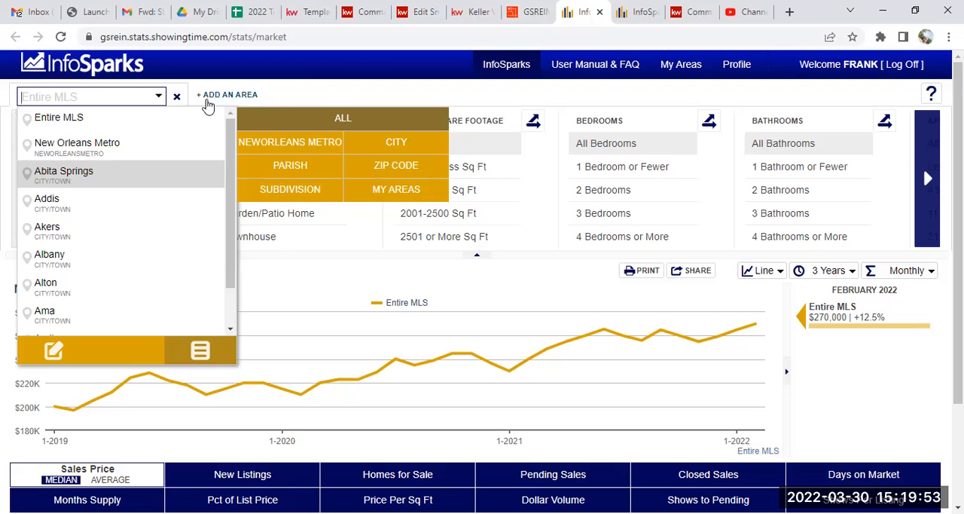
pyautogui.click(379, 166)
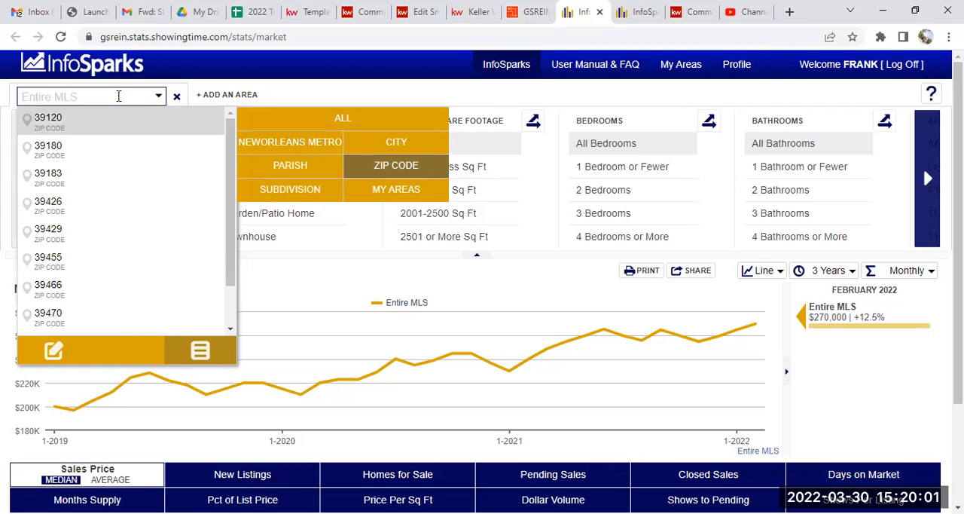
pyautogui.write('70119')
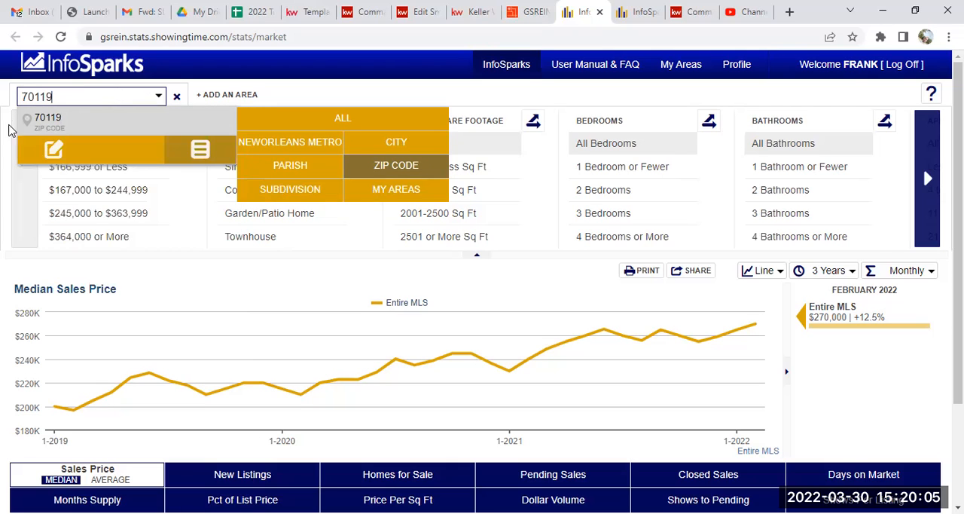
pyautogui.click(73, 123)
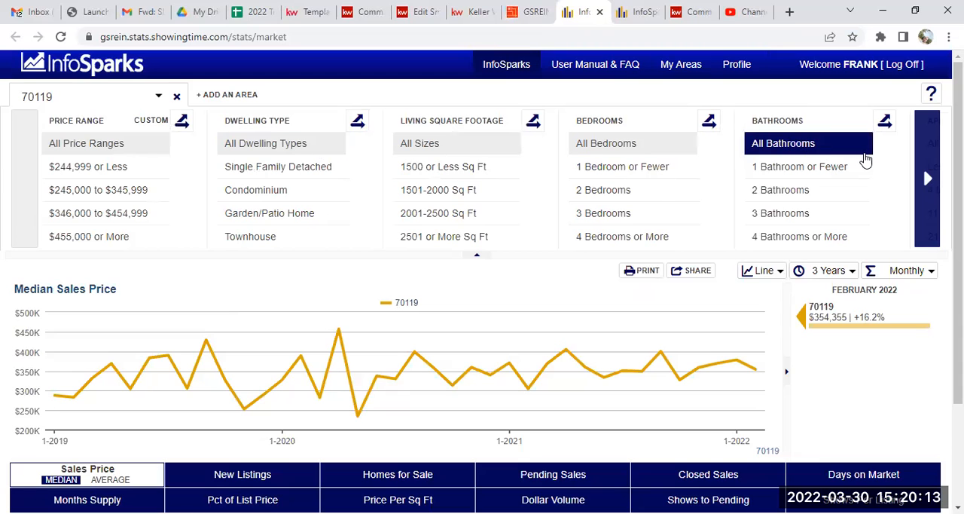
# Set the time range of the Median Sales Price chart to 1 Year.
pyautogui.scroll(-1, 712, 224)
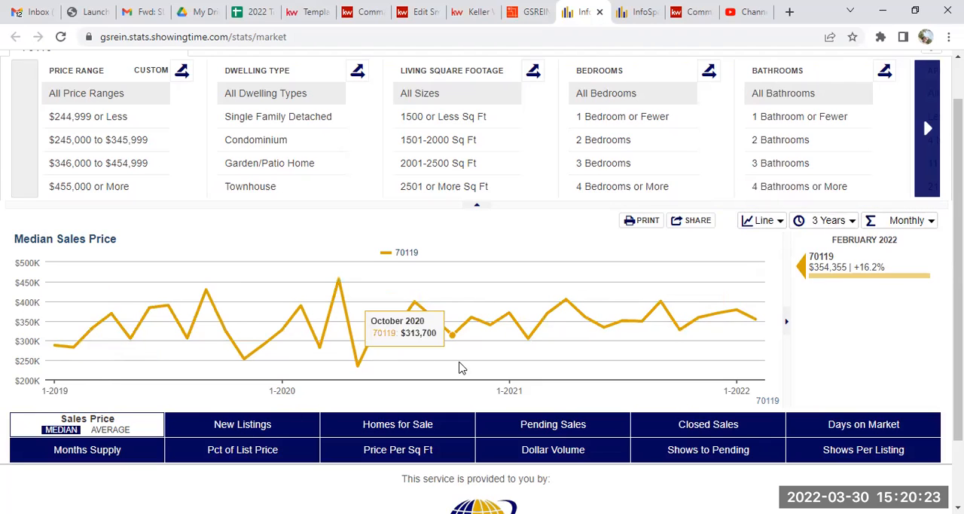
pyautogui.click(931, 220)
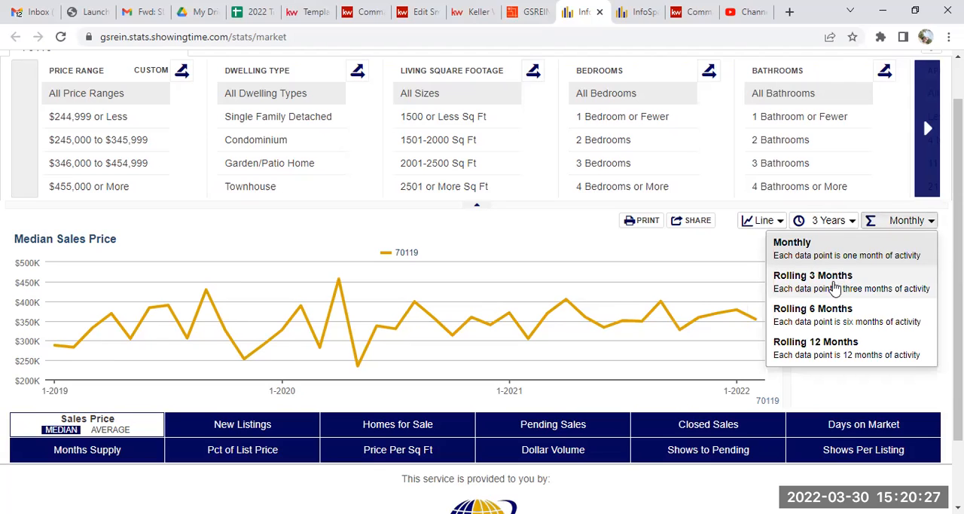
pyautogui.click(849, 221)
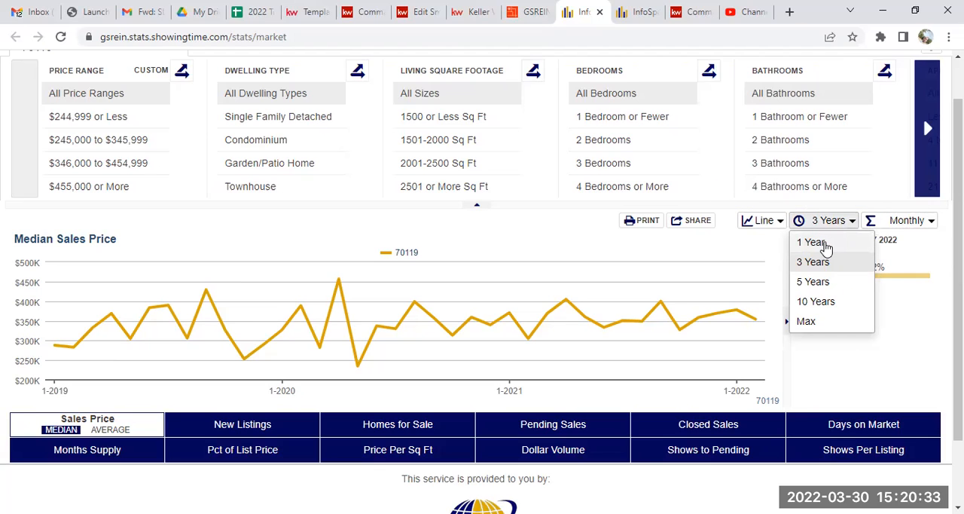
pyautogui.click(820, 244)
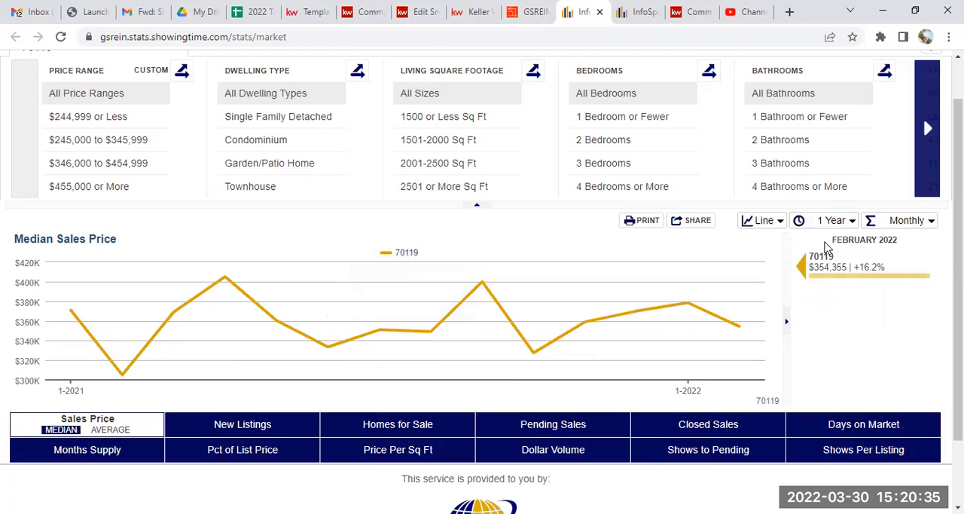
pyautogui.click(851, 224)
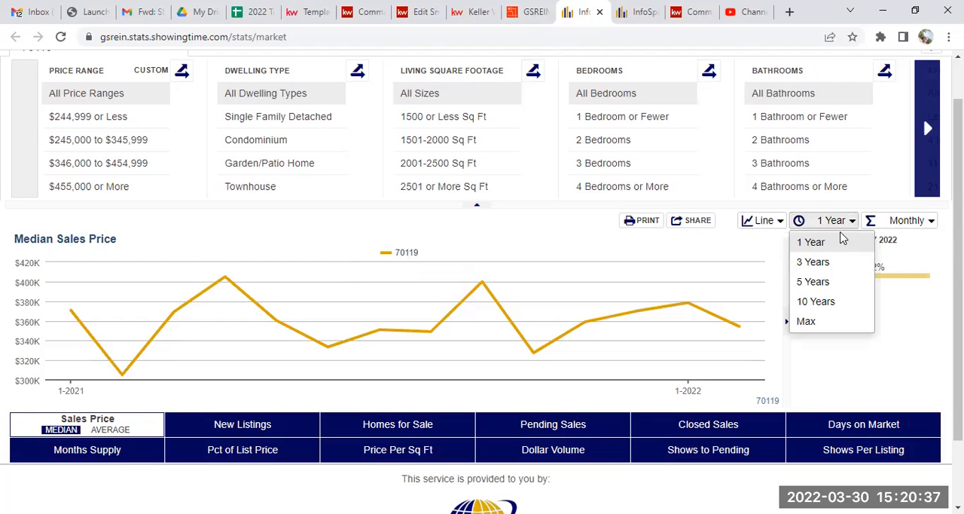
pyautogui.click(831, 244)
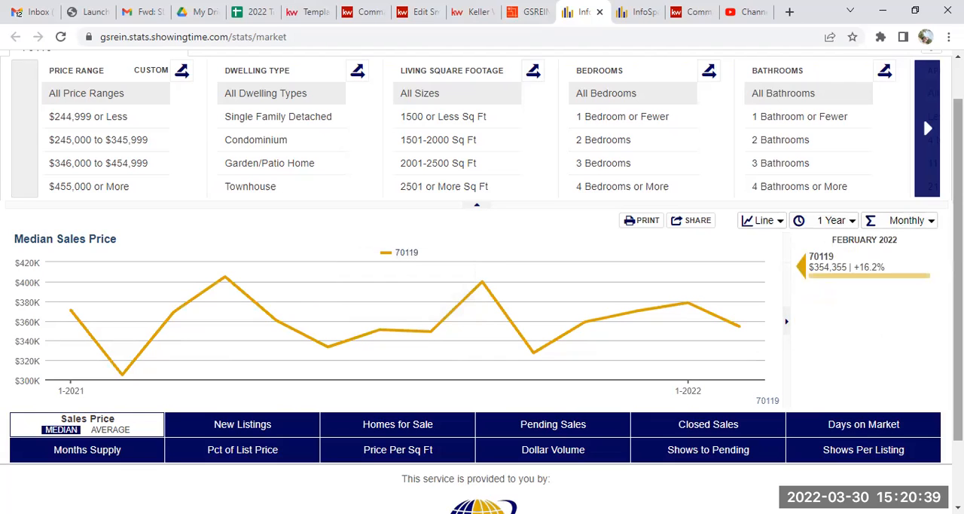
pyautogui.scroll(-1, 482, 281)
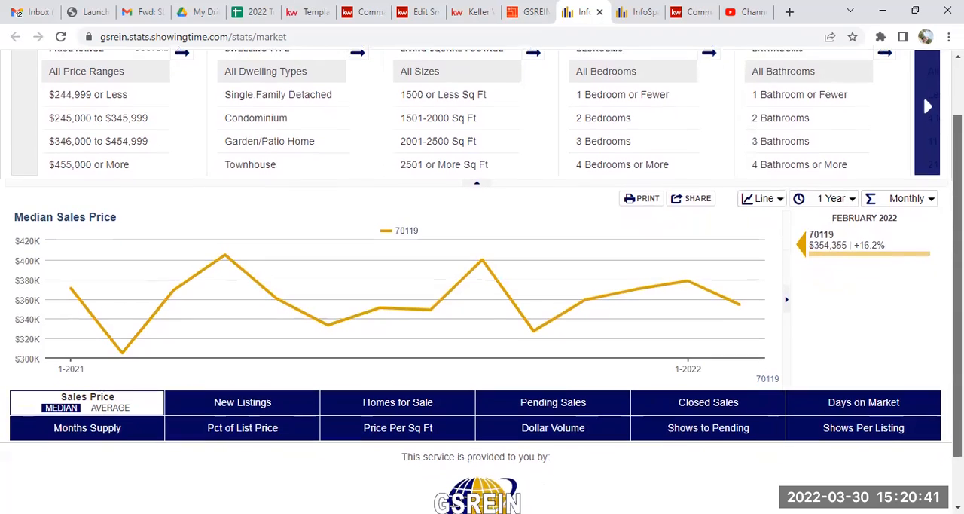
# Go through the Average Sales Price and New Listings charts for 70119 and display the Homes for Sale chart.
pyautogui.moveTo(958, 283); pyautogui.dragTo(958, 281)
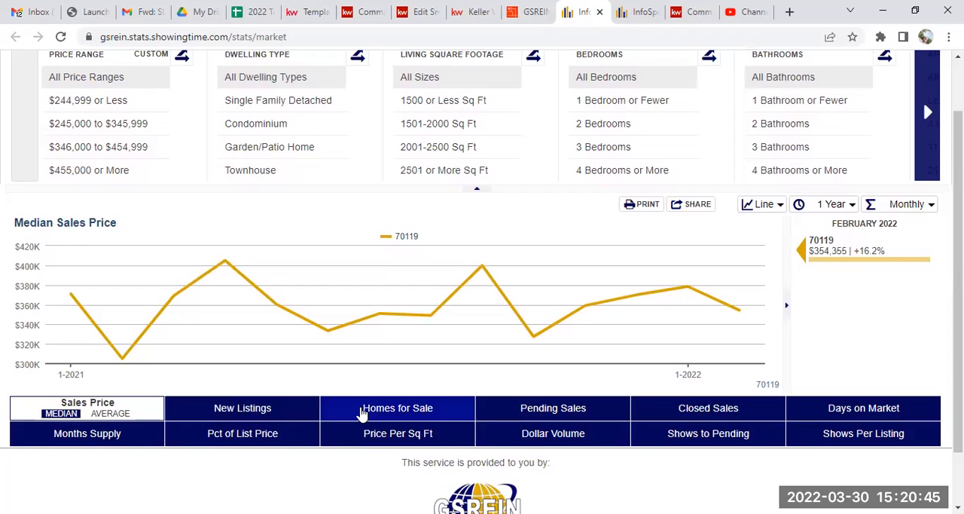
pyautogui.click(120, 414)
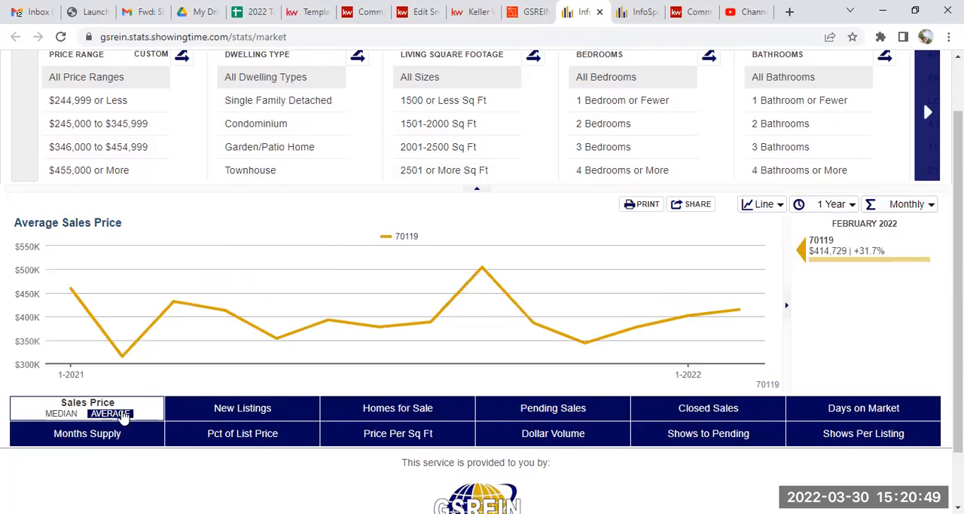
pyautogui.click(228, 407)
pyautogui.click(397, 408)
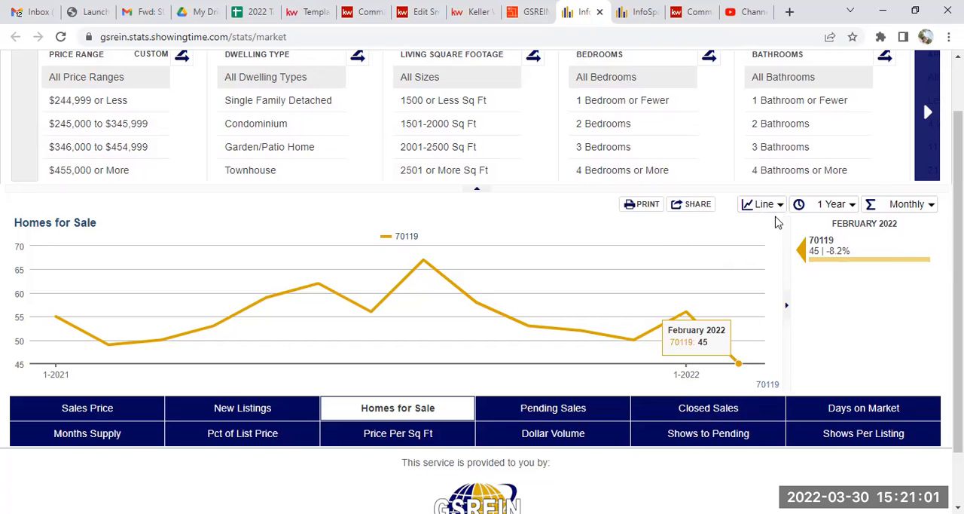
# Share the Homes for Sale chart as Live data for Social Media and Email, and copy the generated URL.
pyautogui.click(694, 205)
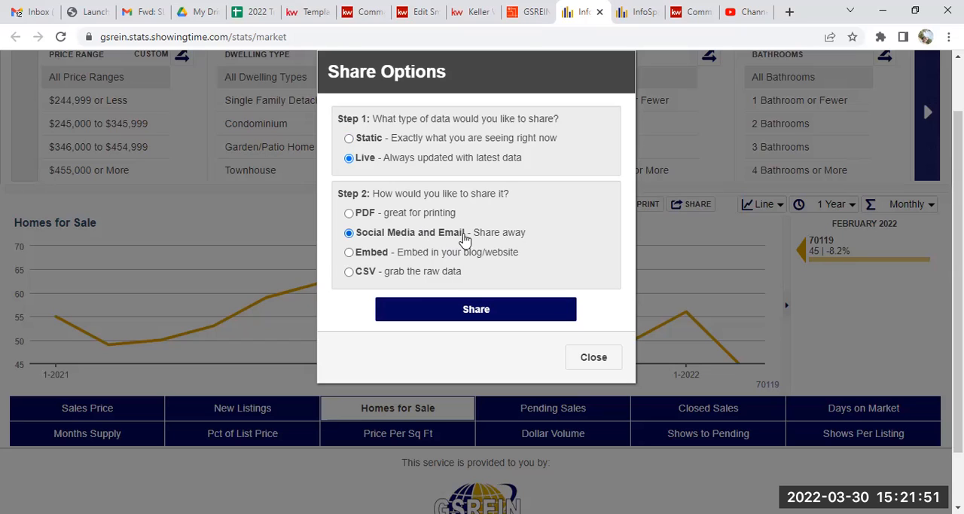
pyautogui.click(475, 313)
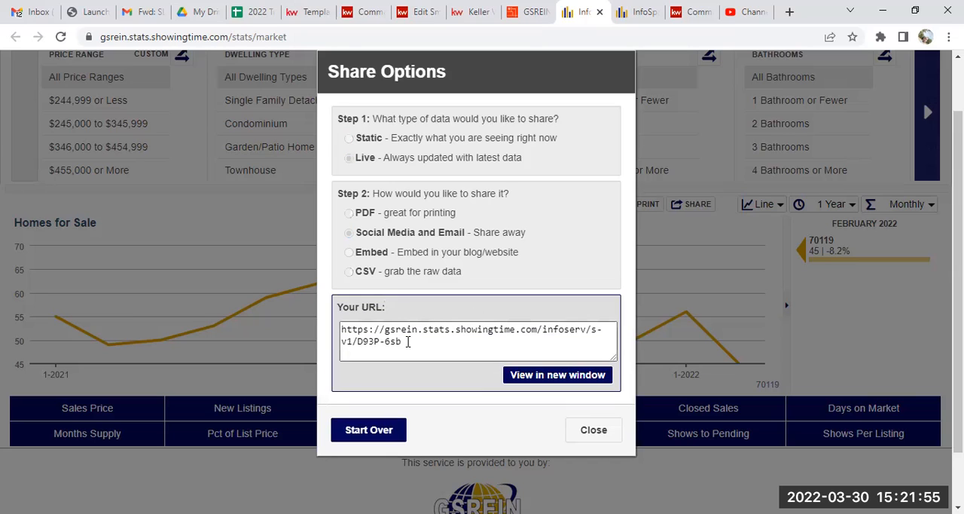
pyautogui.moveTo(408, 341); pyautogui.dragTo(341, 329)
pyautogui.rightClick(361, 329)
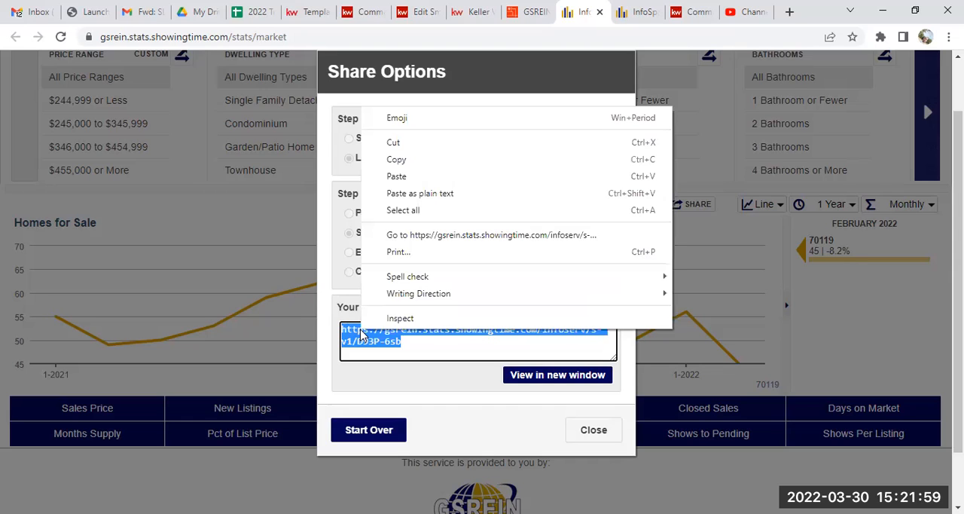
pyautogui.click(403, 159)
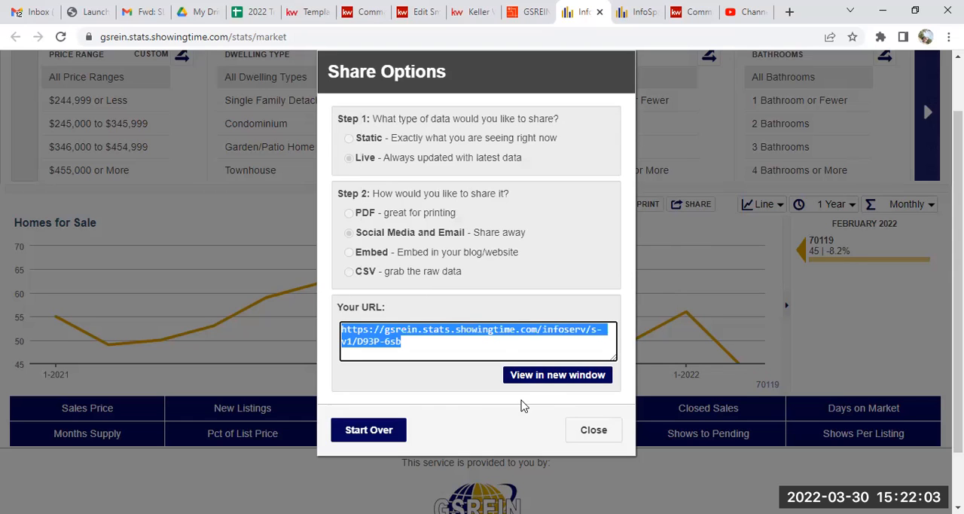
# Preview the shared Homes for Sale page in a new window, then close it and the share options.
pyautogui.click(548, 379)
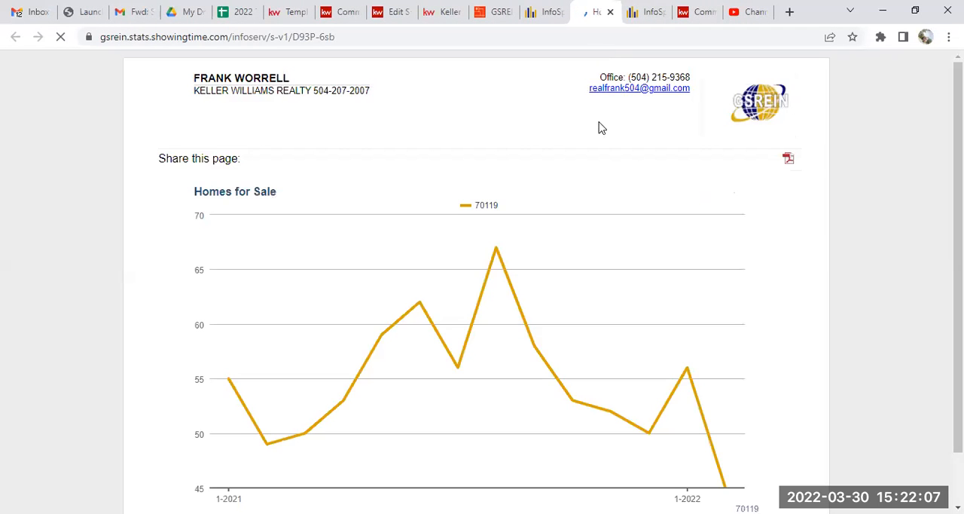
pyautogui.moveTo(957, 226)
pyautogui.mouseDown()
pyautogui.moveTo(957, 281)
pyautogui.moveTo(957, 223)
pyautogui.mouseUp()
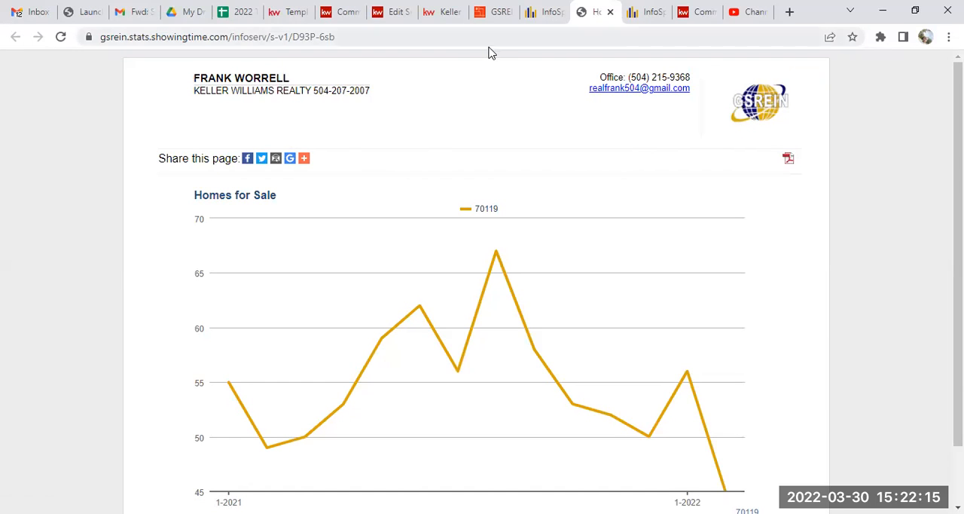
pyautogui.click(610, 13)
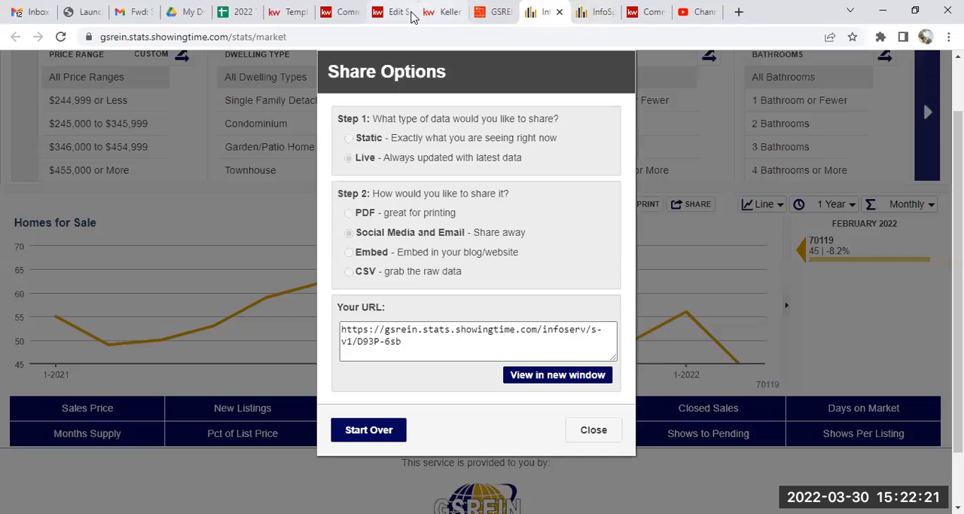
pyautogui.click(594, 432)
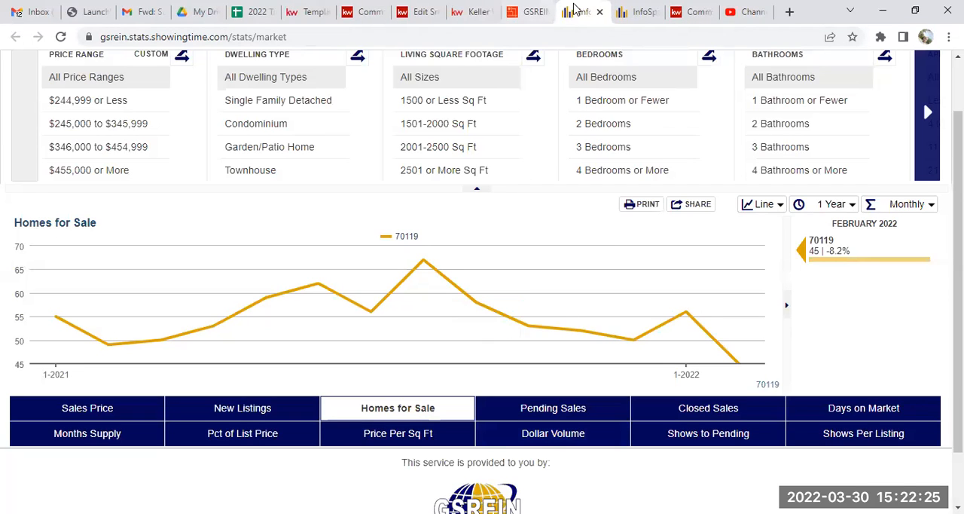
# Switch to the SmartPlan in KW Command and paste the chart URL below the email's intro sentence, with blank lines above and below it.
pyautogui.click(420, 12)
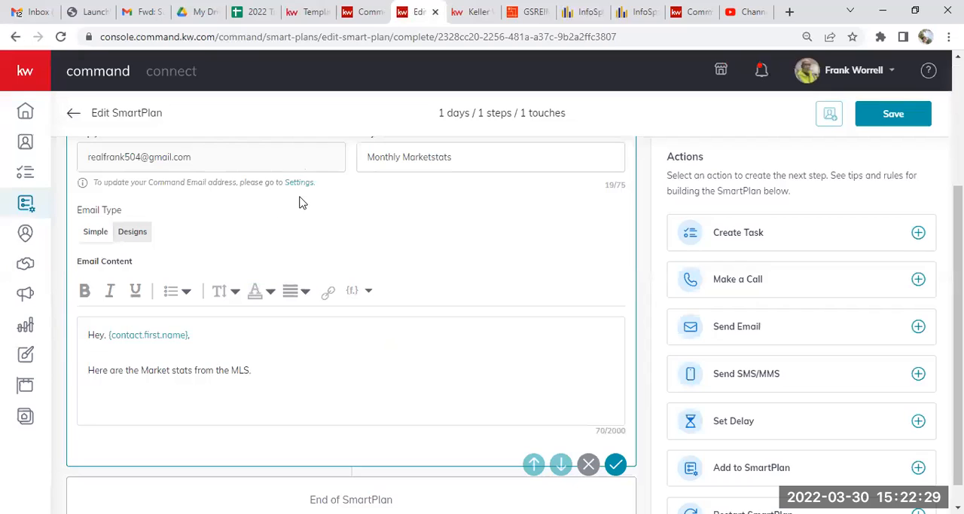
pyautogui.click(84, 411)
pyautogui.rightClick(86, 405)
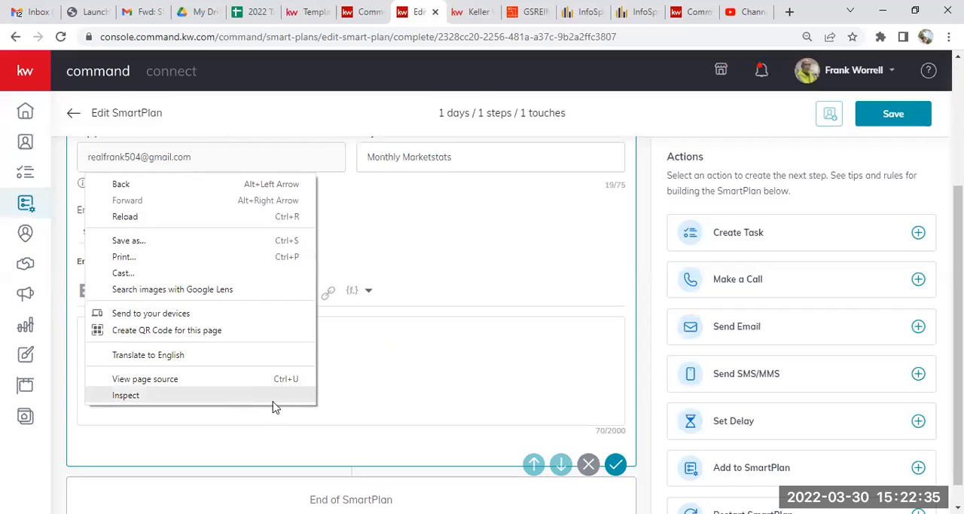
pyautogui.click(342, 378)
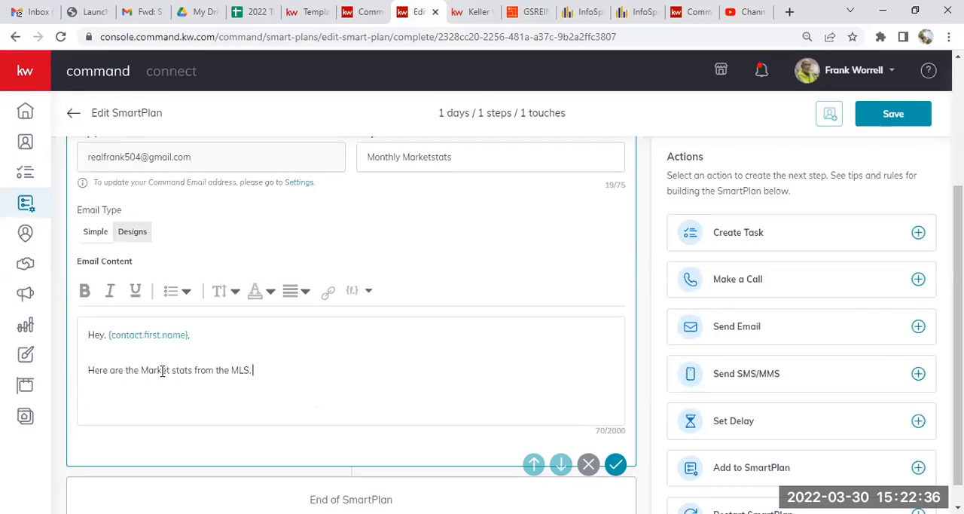
pyautogui.rightClick(88, 390)
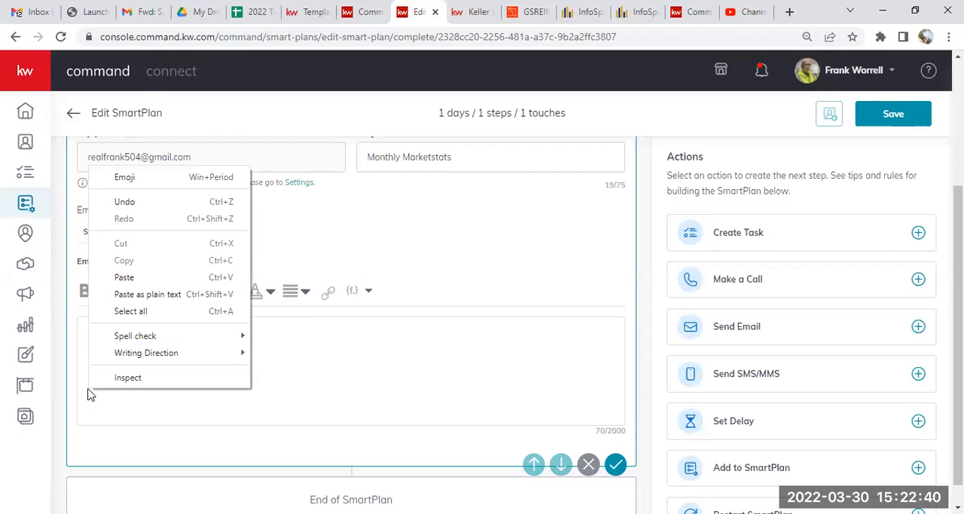
pyautogui.click(134, 278)
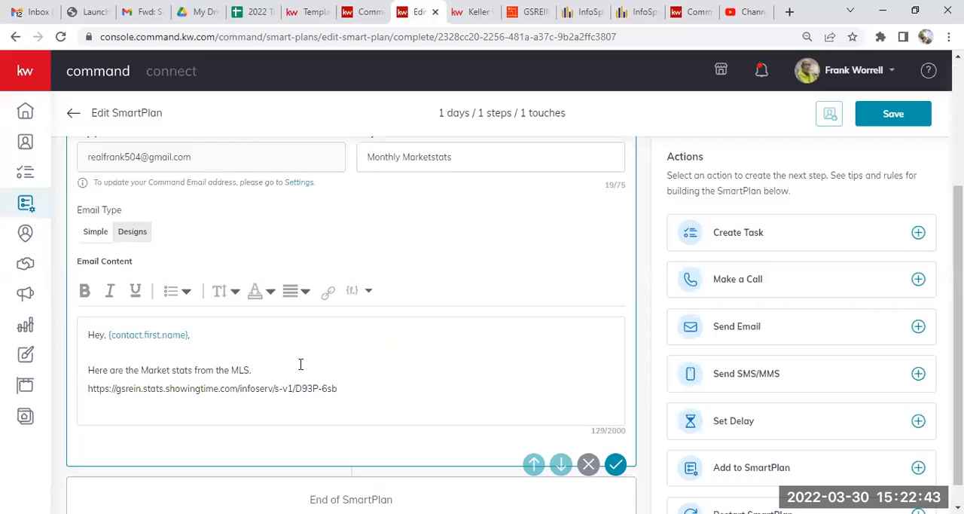
pyautogui.press('Return')
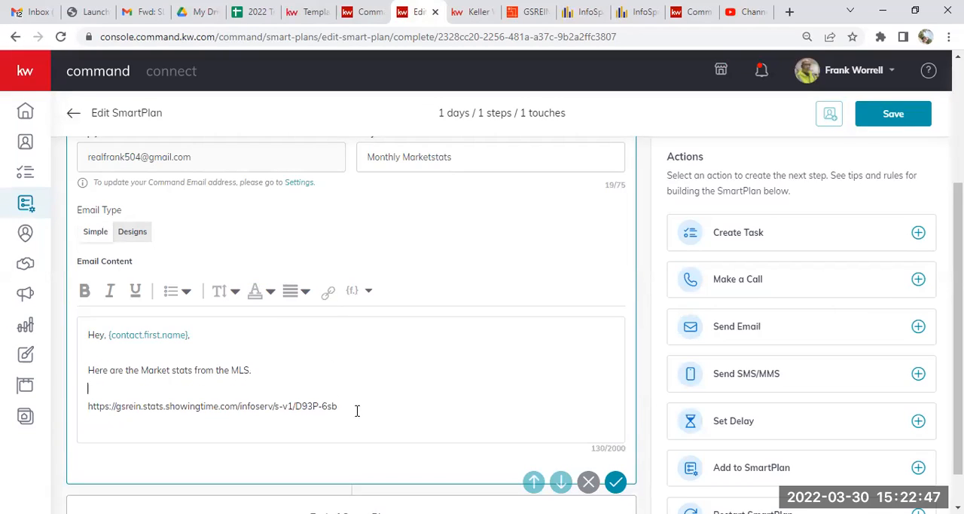
pyautogui.press('Return')
pyautogui.press('Return')
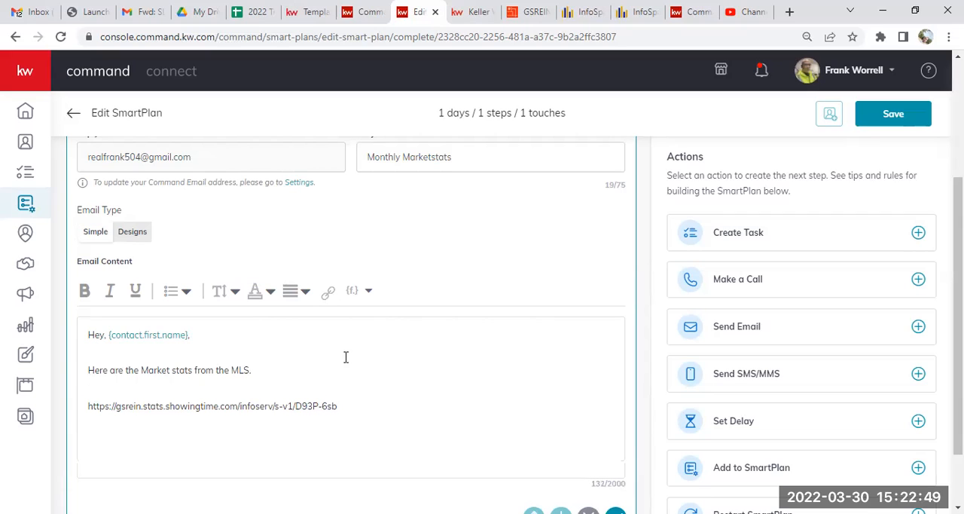
# Add a link titled "GSREIN STATS" that targets the copied chart URL below the plain URL, and save the email step.
pyautogui.click(327, 293)
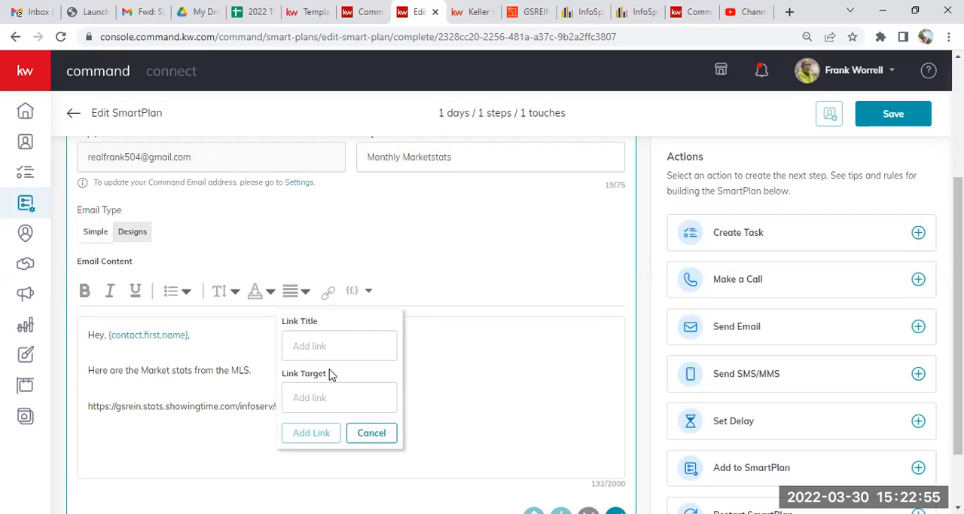
pyautogui.click(322, 397)
pyautogui.rightClick(322, 397)
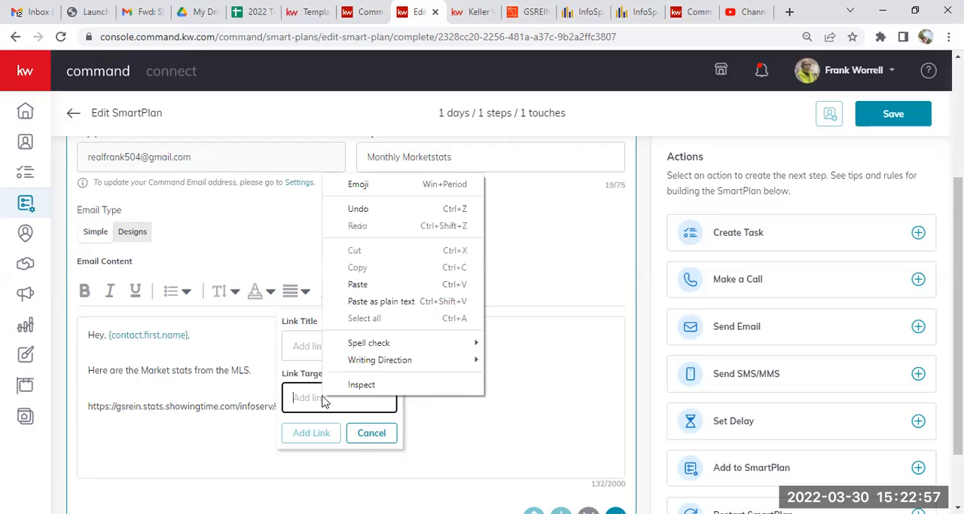
pyautogui.click(368, 289)
pyautogui.click(336, 348)
pyautogui.write('GSREIN S')
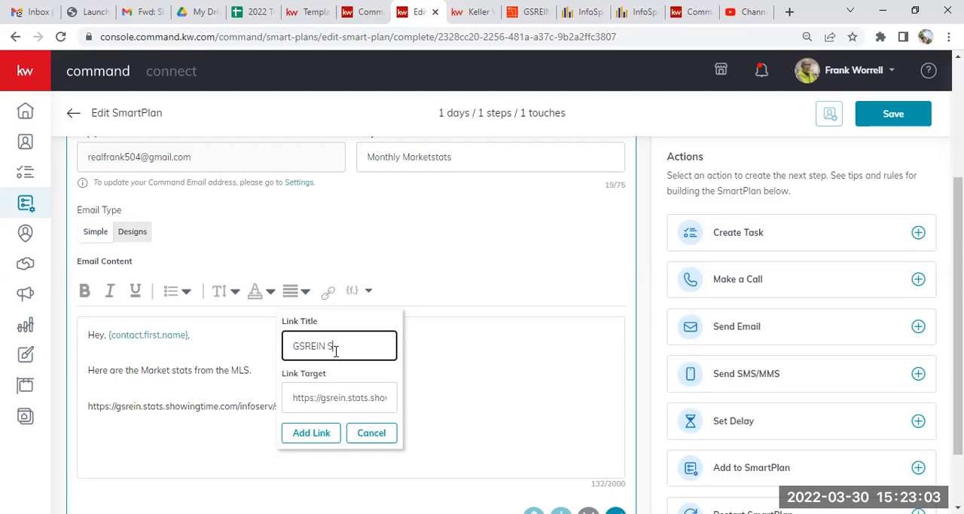
pyautogui.write('TATS')
pyautogui.click(313, 432)
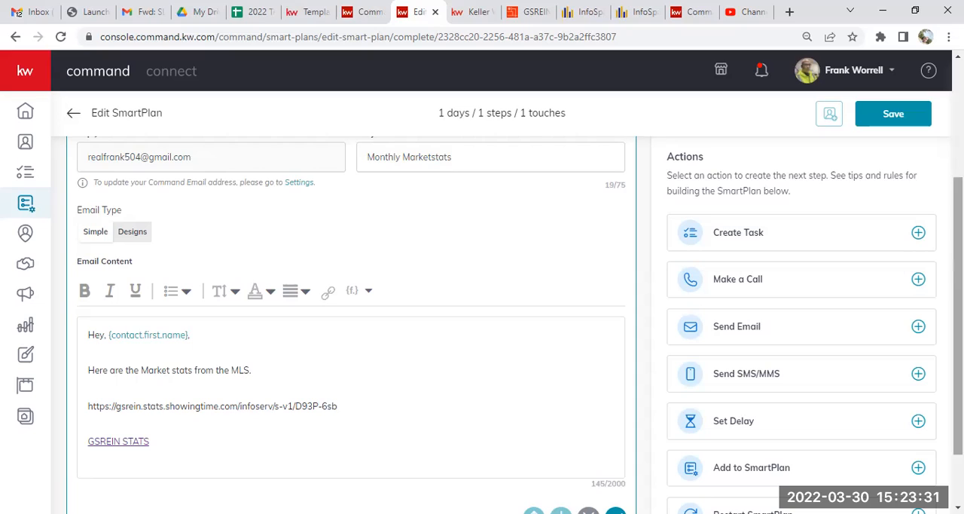
pyautogui.scroll(-1, 958, 316)
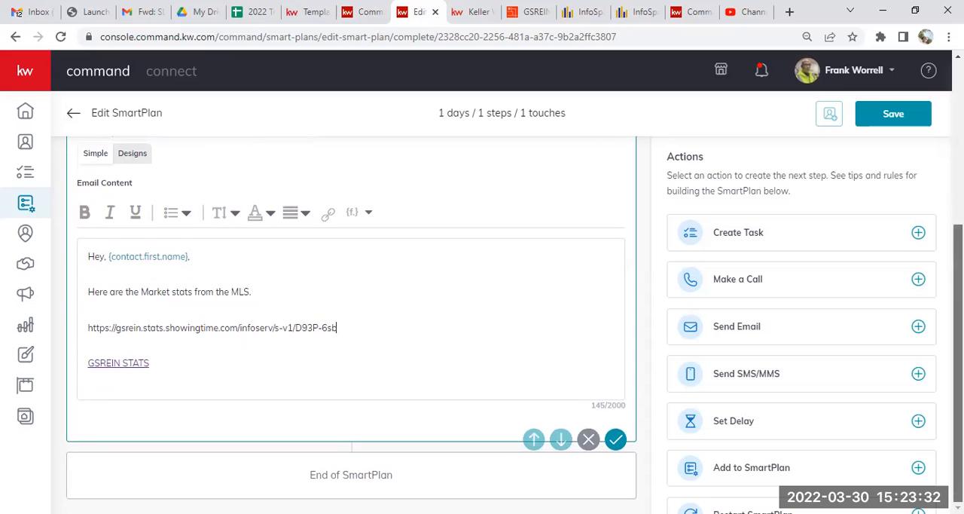
pyautogui.click(617, 440)
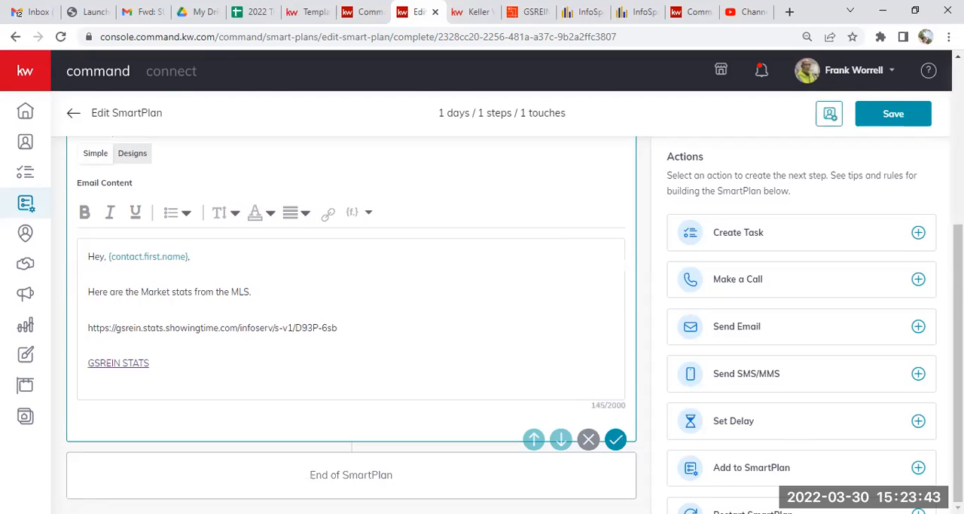
# Zoom the SmartPlan page out to 80%.
pyautogui.moveTo(723, 510); pyautogui.dragTo(567, 258)
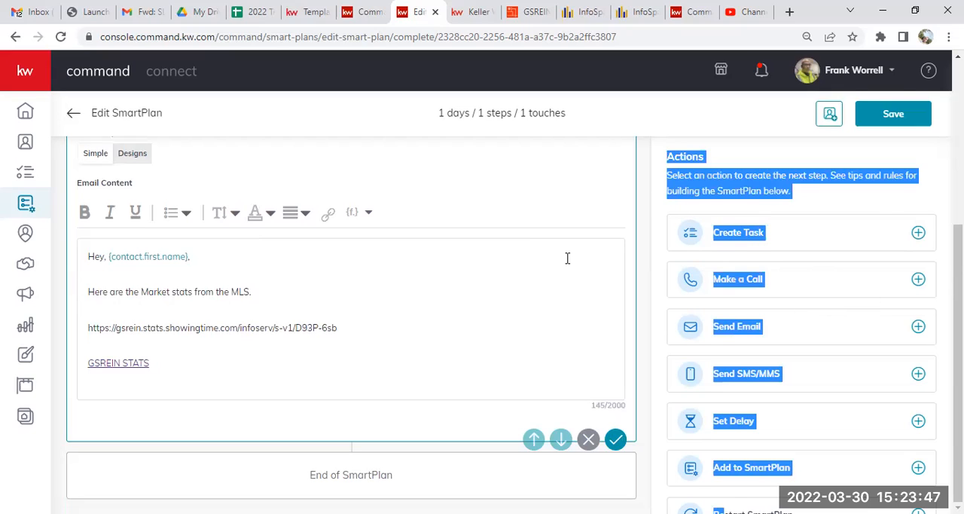
pyautogui.click(949, 37)
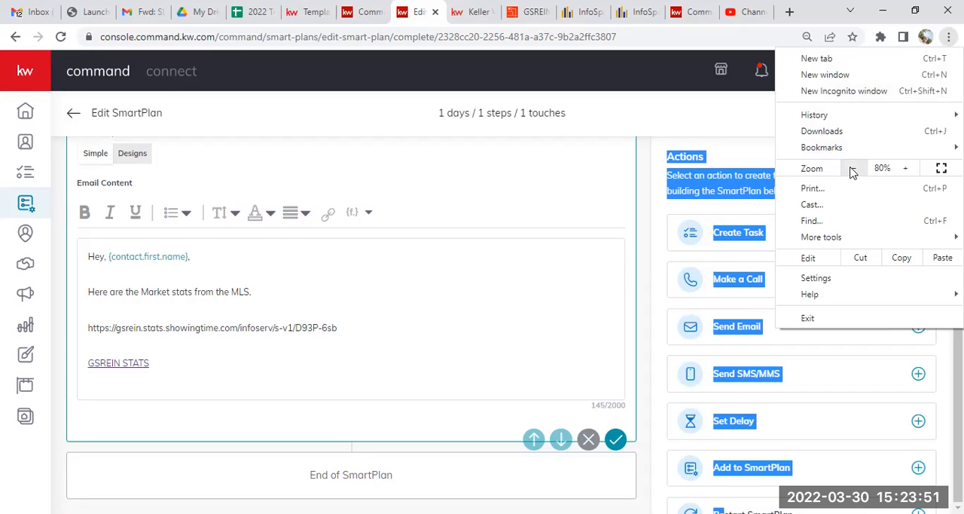
pyautogui.click(853, 168)
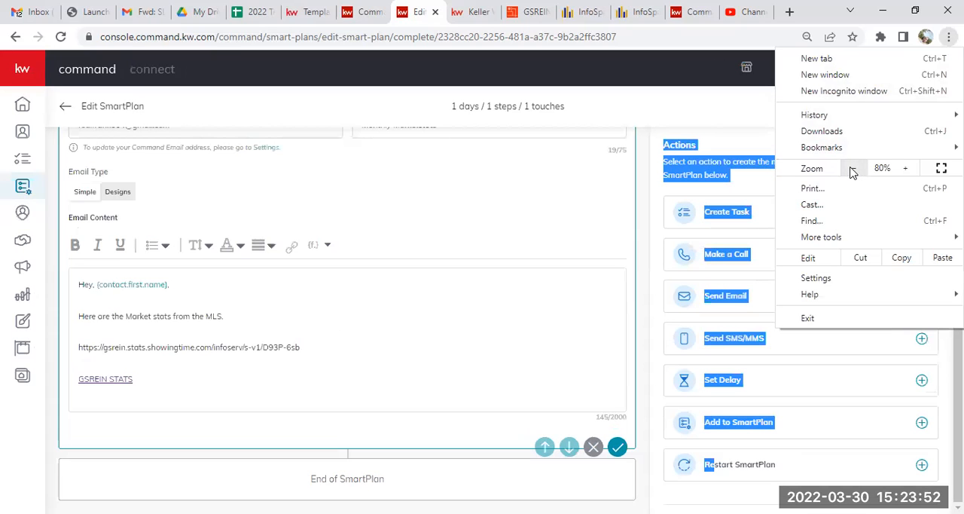
pyautogui.click(652, 417)
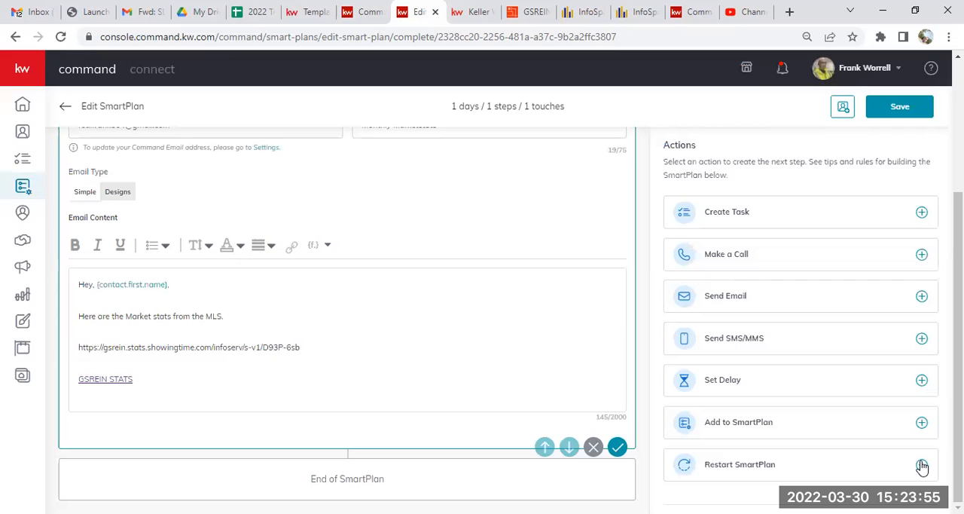
pyautogui.click(922, 465)
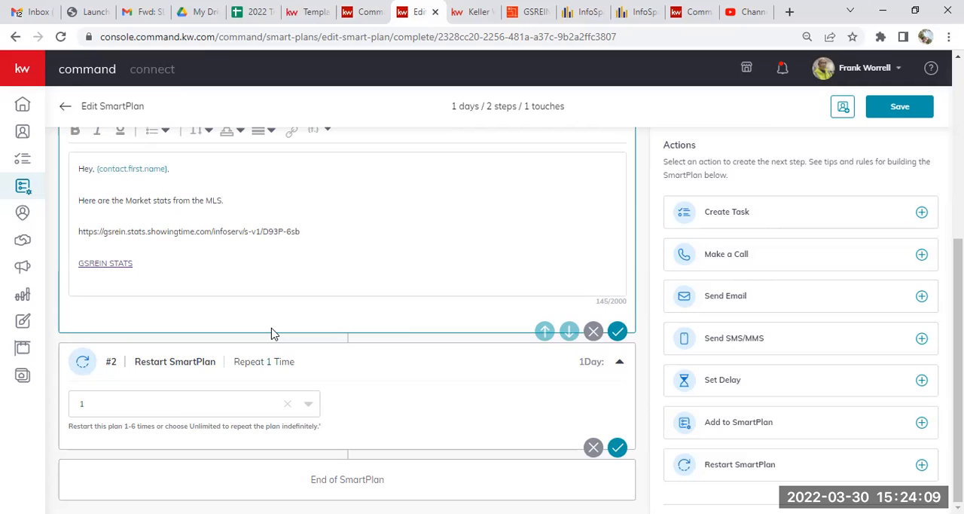
pyautogui.click(616, 362)
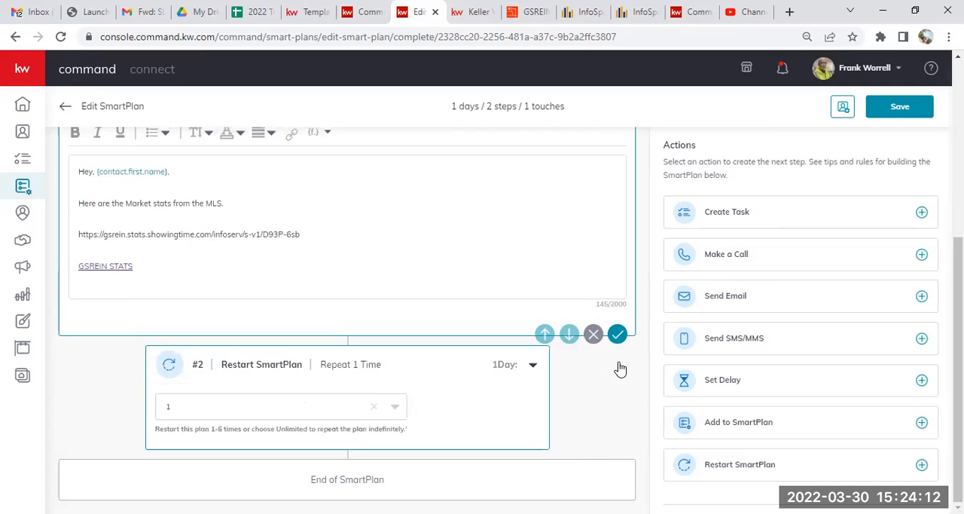
pyautogui.click(531, 432)
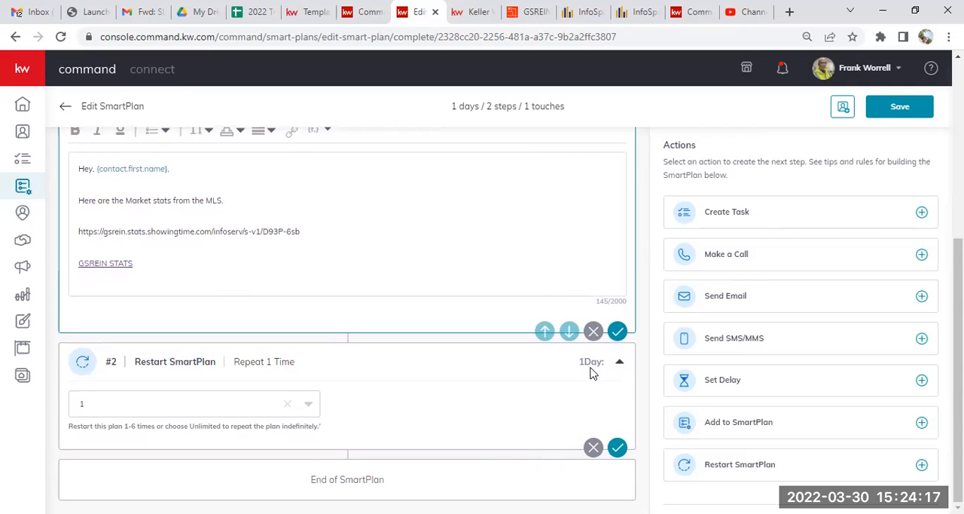
pyautogui.click(309, 403)
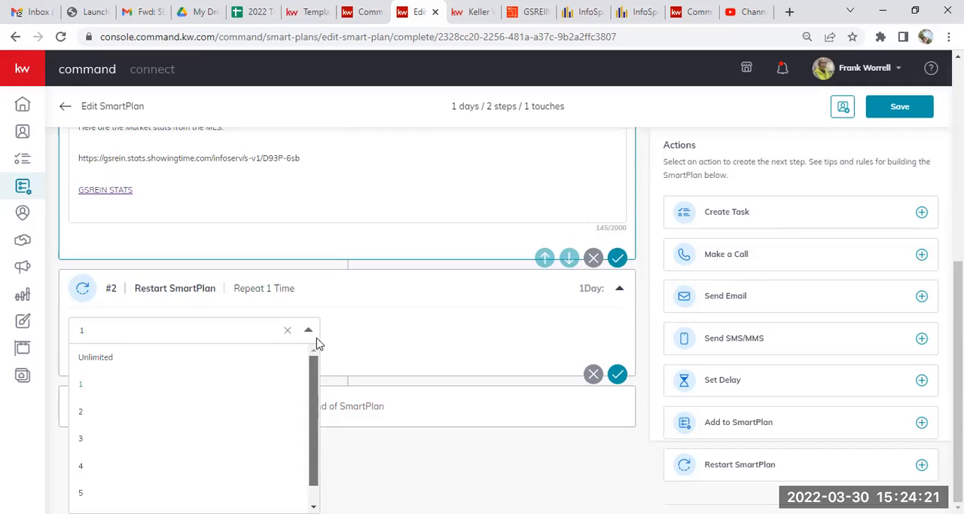
pyautogui.click(286, 332)
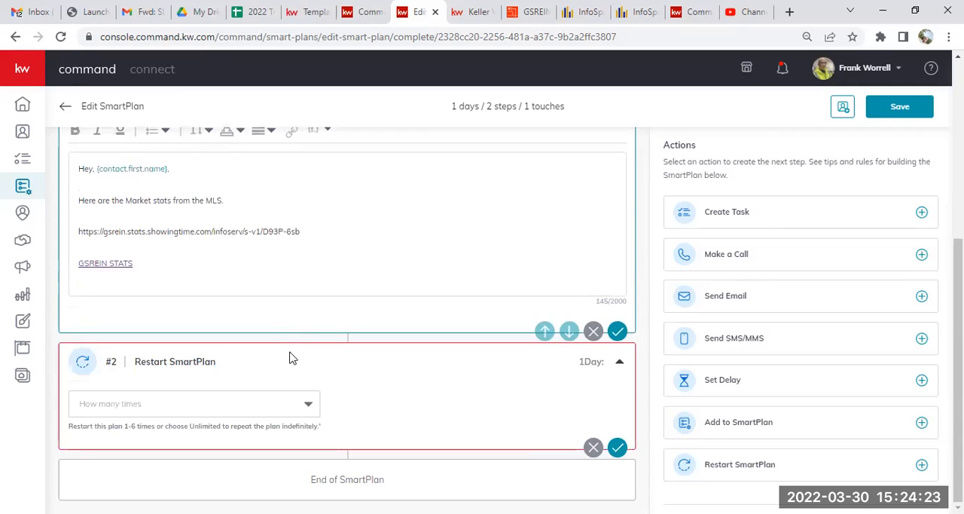
pyautogui.click(594, 447)
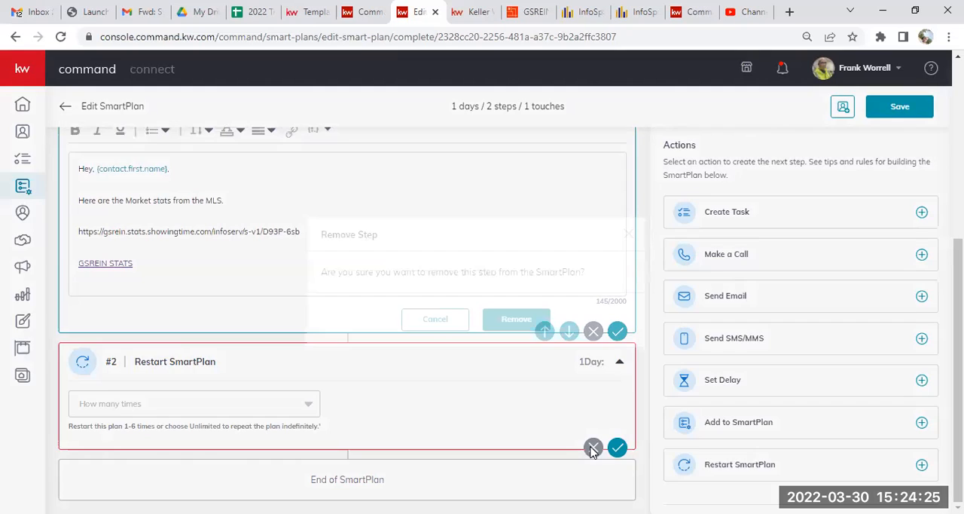
pyautogui.click(506, 320)
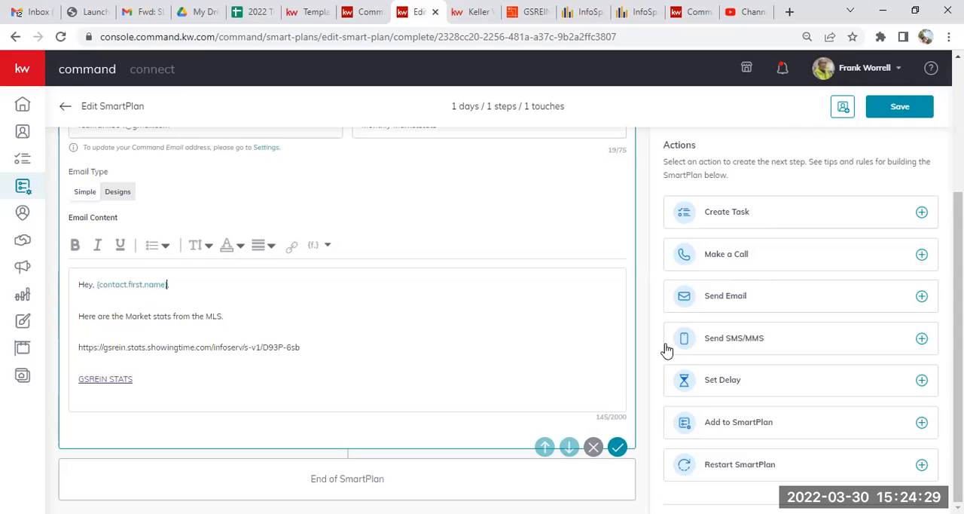
# Add a delay step of 30 days after the email in the SmartPlan and save it.
pyautogui.click(714, 381)
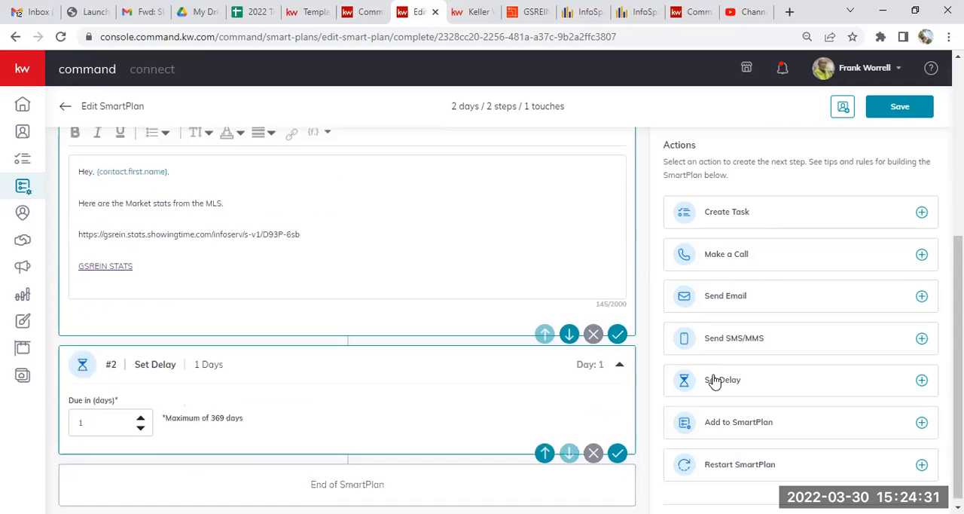
pyautogui.click(95, 414)
pyautogui.press('BackSpace')
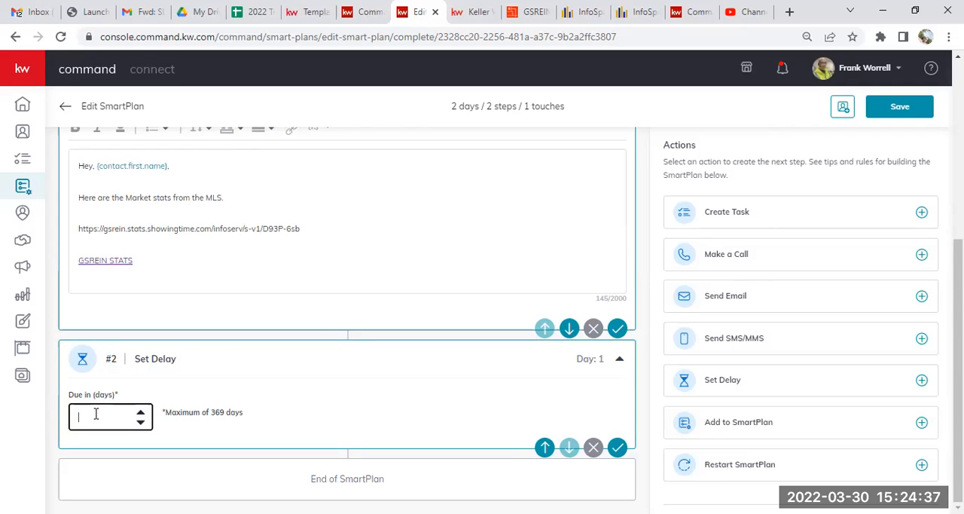
pyautogui.write('2')
pyautogui.press('BackSpace')
pyautogui.write('30')
pyautogui.click(617, 449)
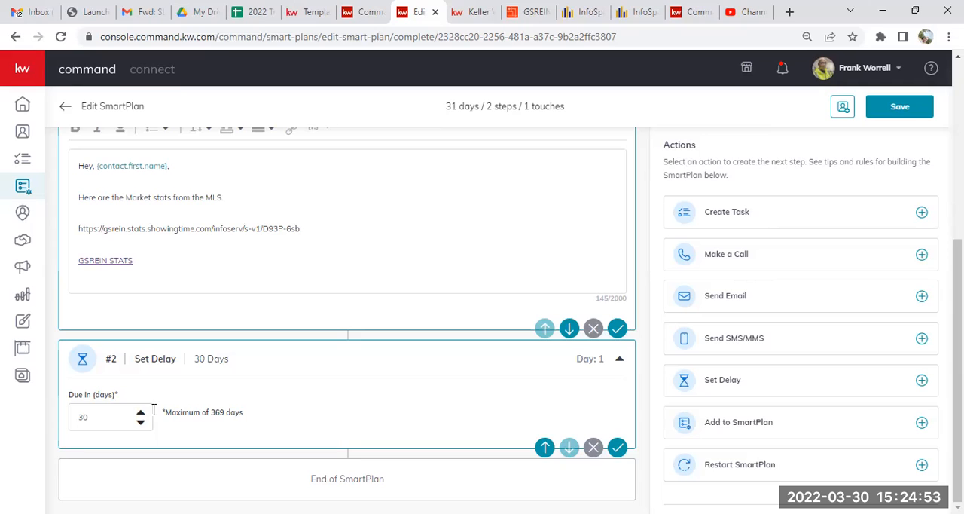
pyautogui.click(616, 448)
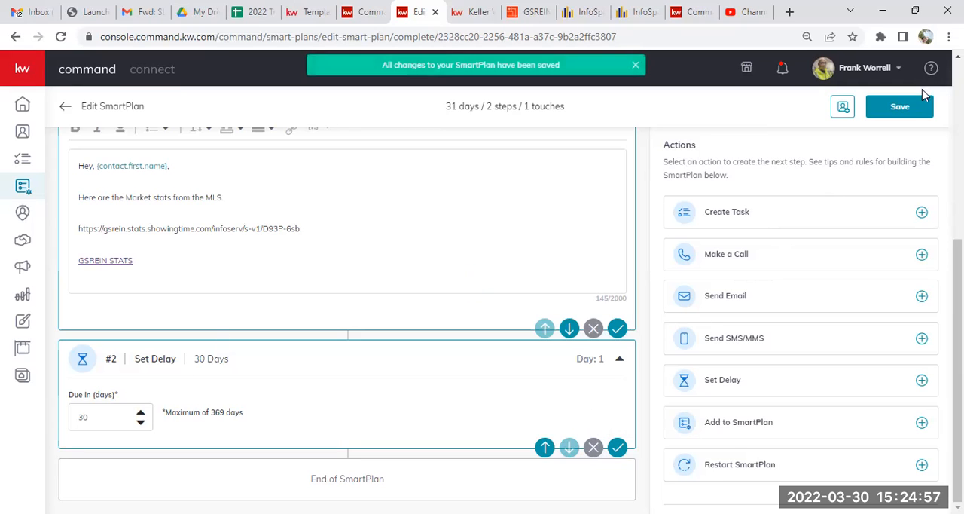
pyautogui.moveTo(958, 362); pyautogui.dragTo(958, 182)
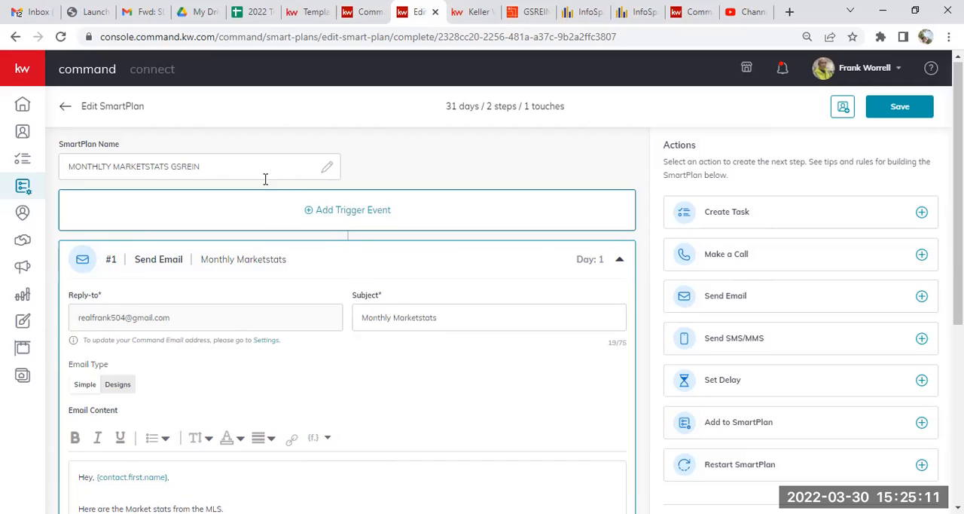
pyautogui.click(316, 213)
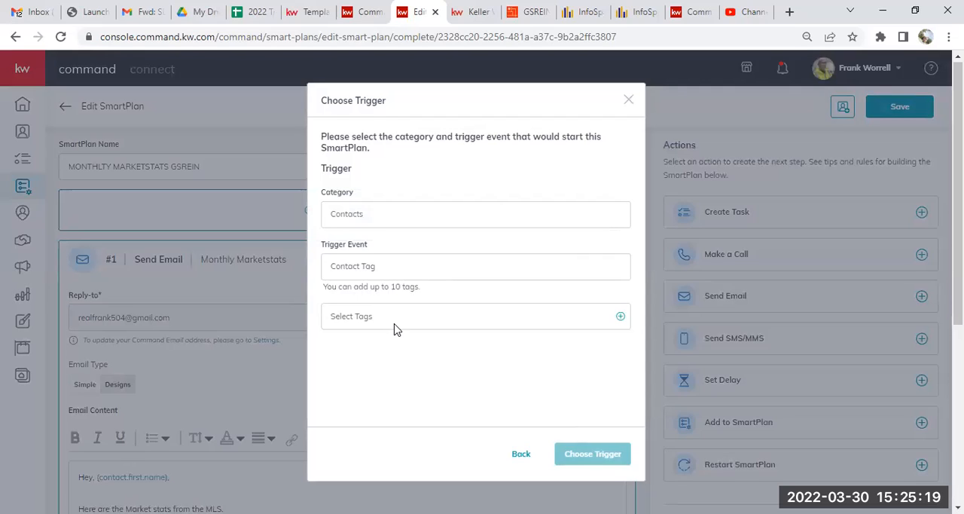
pyautogui.click(620, 318)
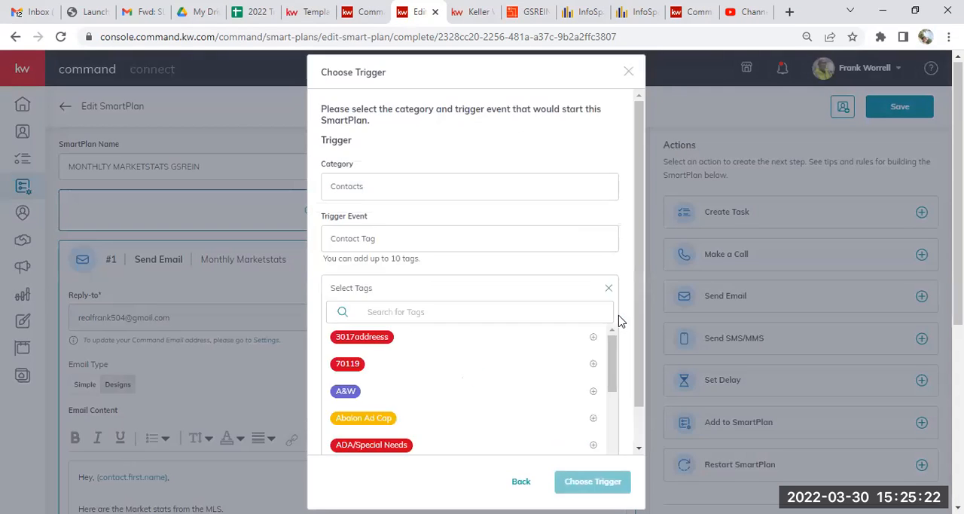
pyautogui.click(545, 311)
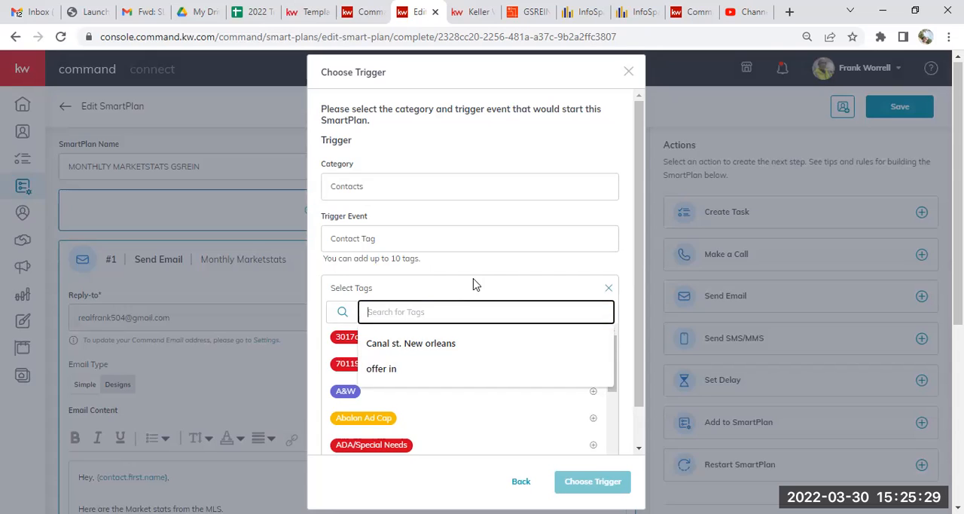
pyautogui.click(604, 269)
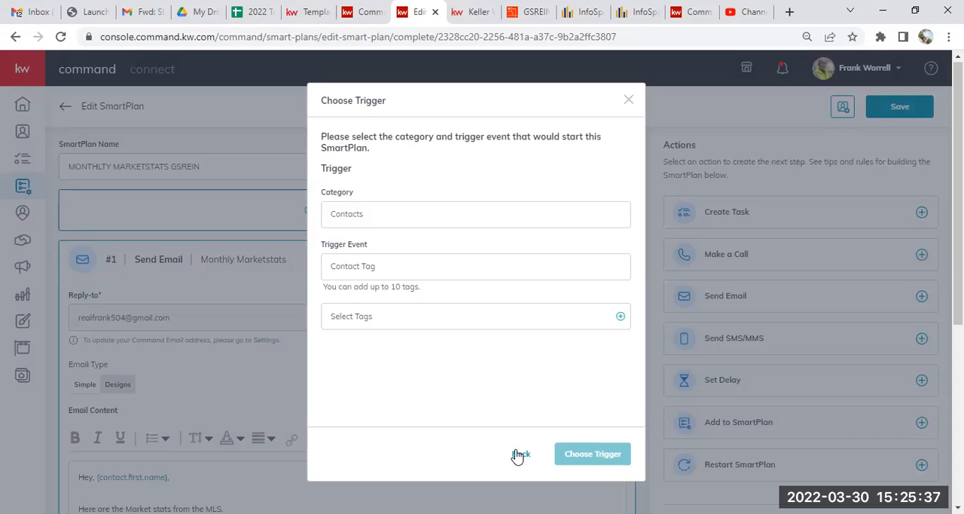
pyautogui.click(520, 454)
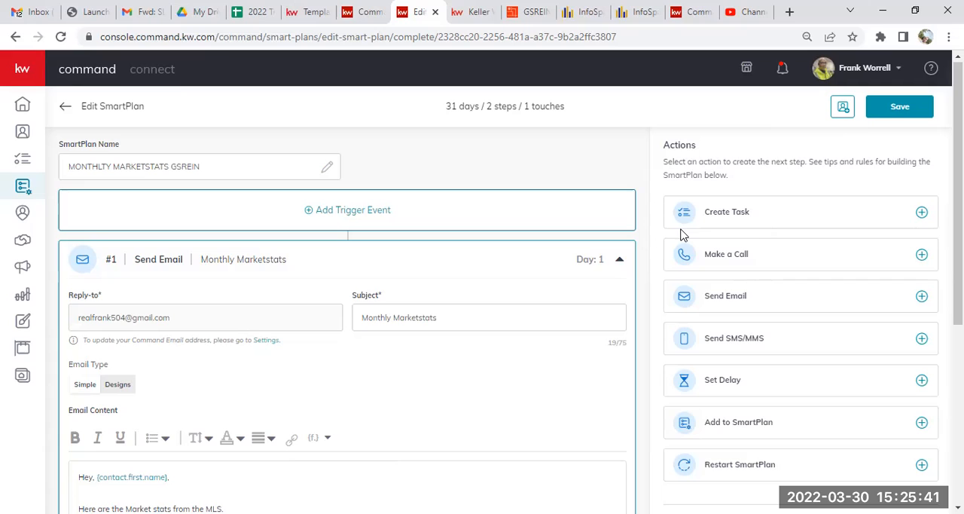
# Save the SmartPlan, search the contacts by the agent's own first name and open the matching contact record.
pyautogui.click(896, 107)
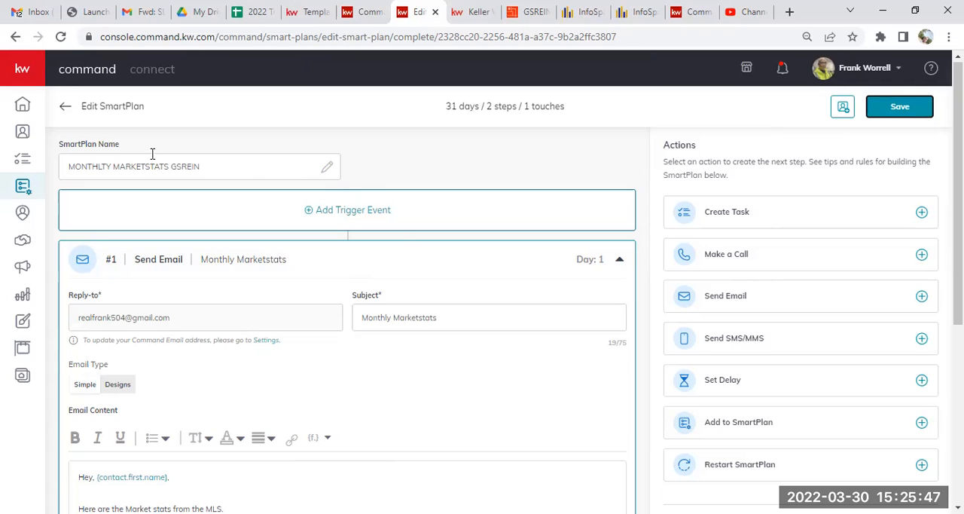
pyautogui.click(23, 132)
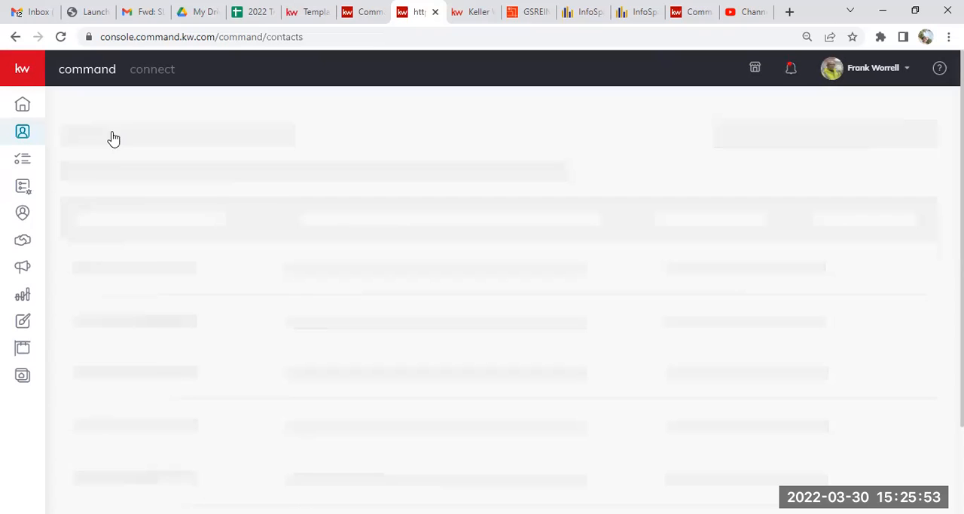
pyautogui.click(130, 190)
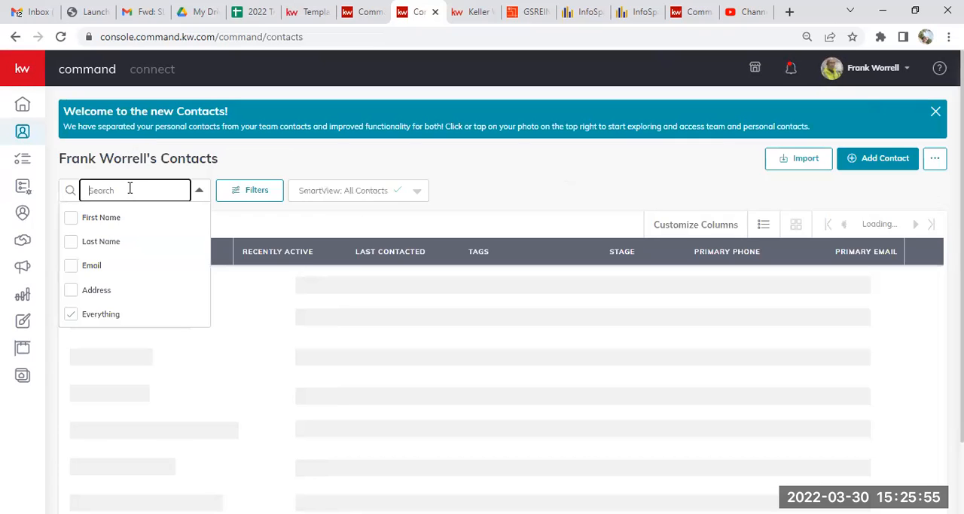
pyautogui.write('frank')
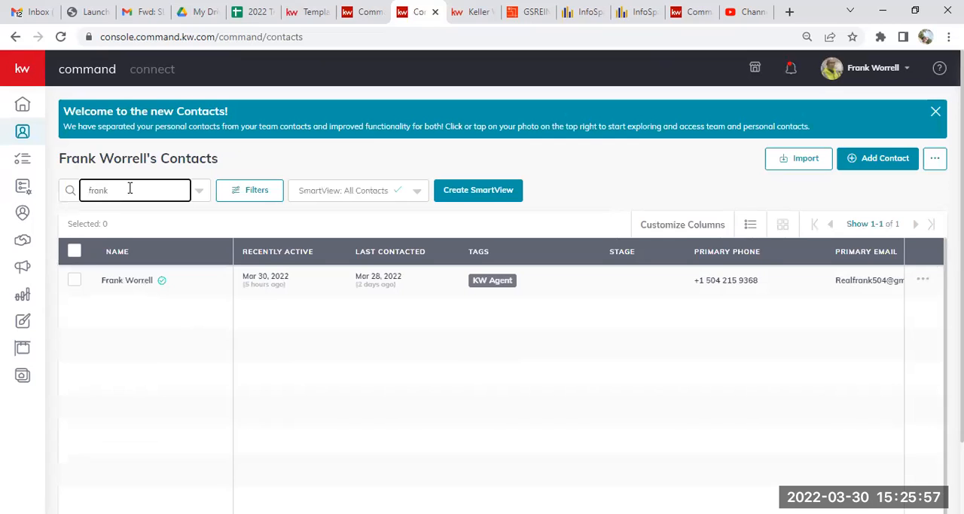
pyautogui.click(124, 308)
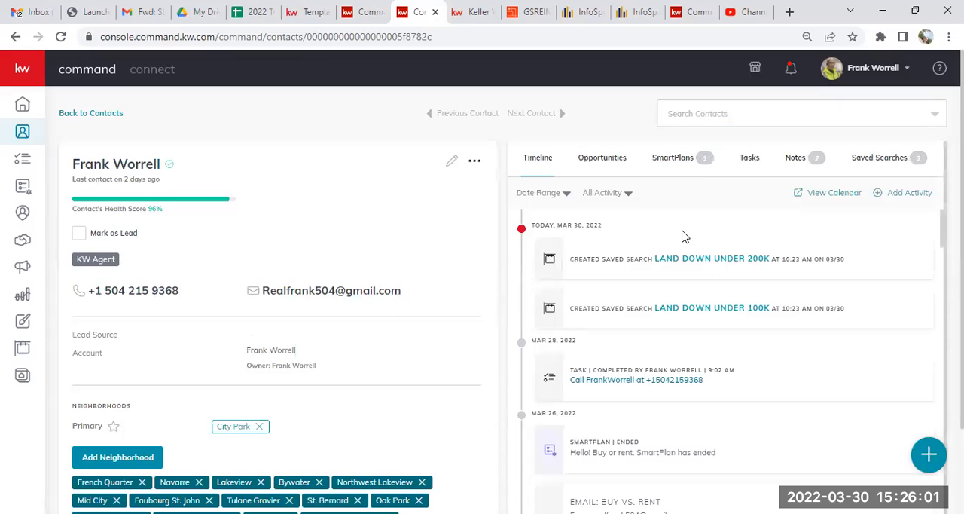
# Add the contact to the MONTHLTY MARKETSTATS GSREIN SmartPlan with Start now, and reload the record to check its SmartPlans.
pyautogui.click(677, 163)
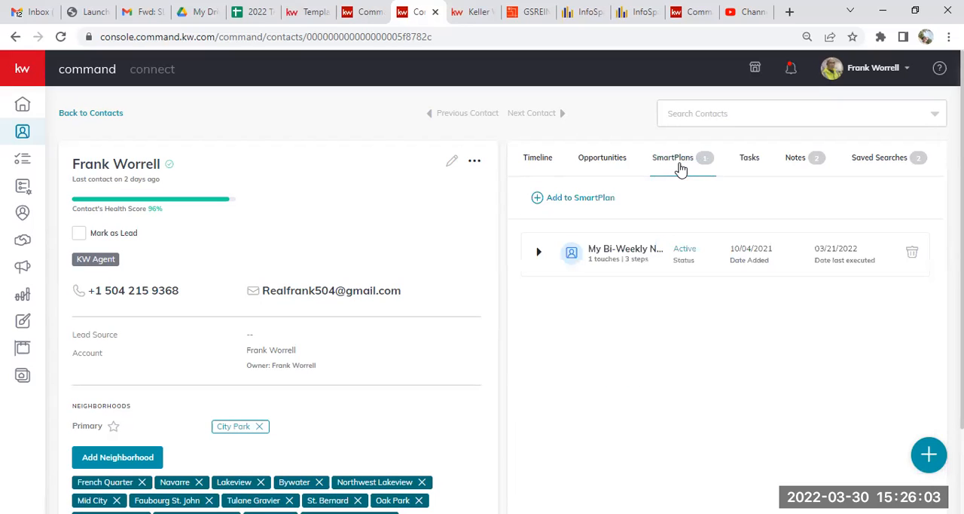
pyautogui.click(593, 205)
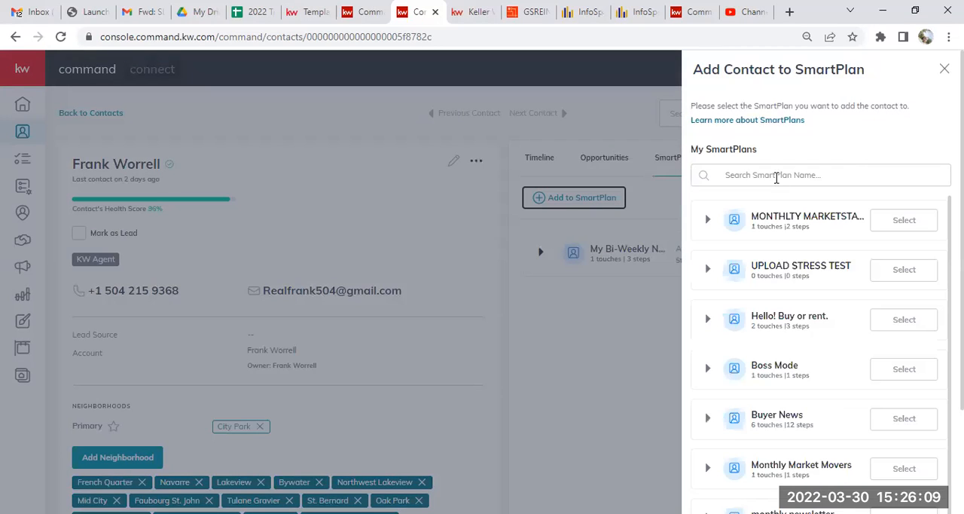
pyautogui.click(708, 218)
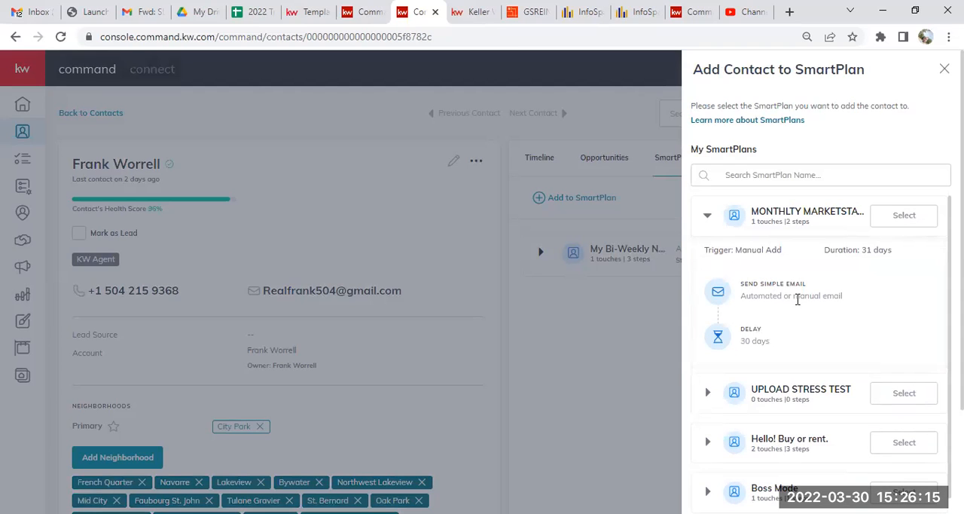
pyautogui.click(912, 219)
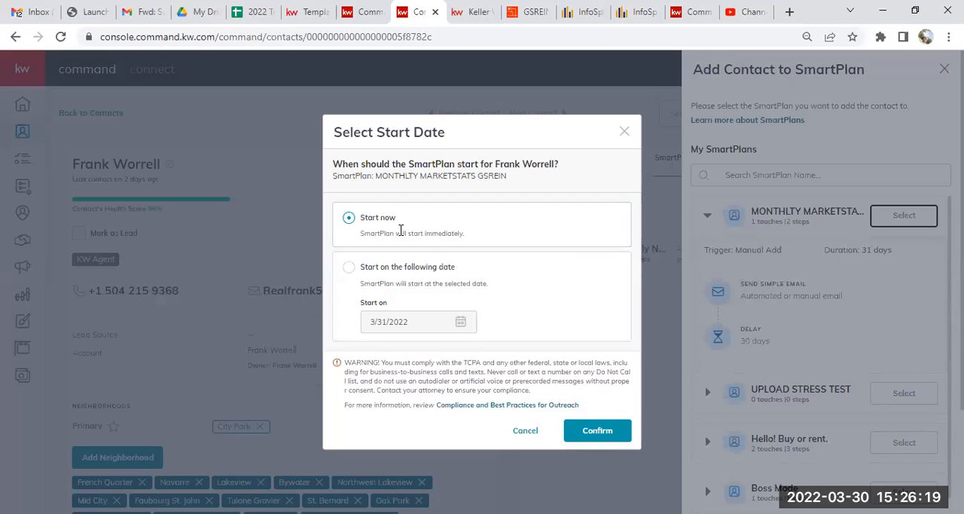
pyautogui.click(607, 434)
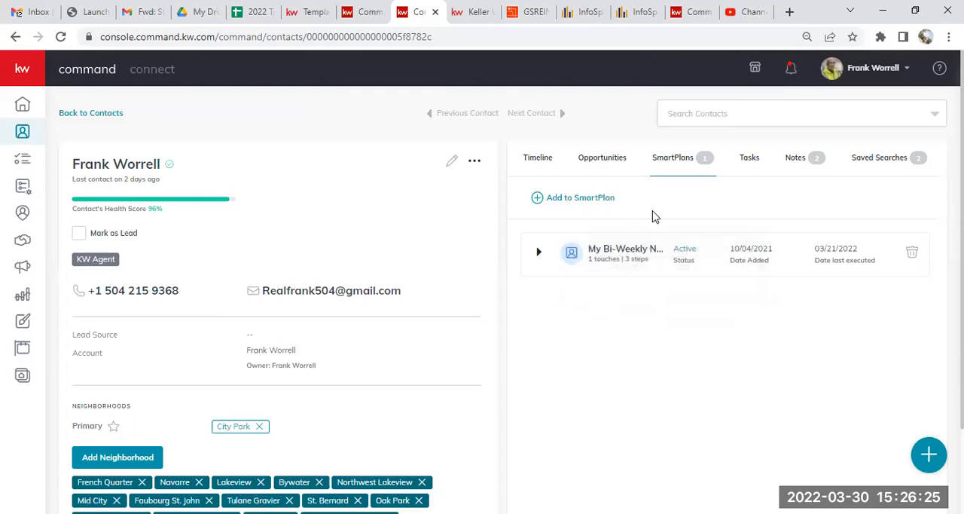
pyautogui.click(61, 37)
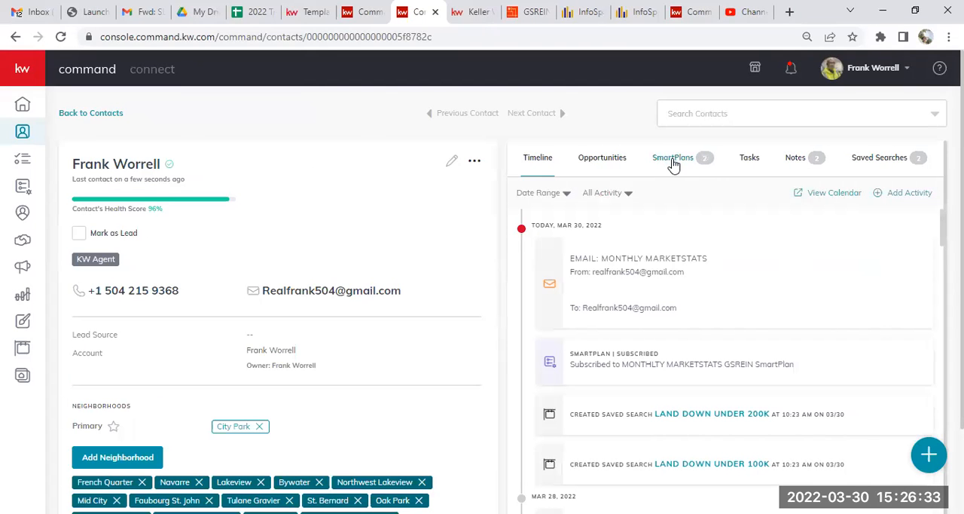
pyautogui.click(672, 159)
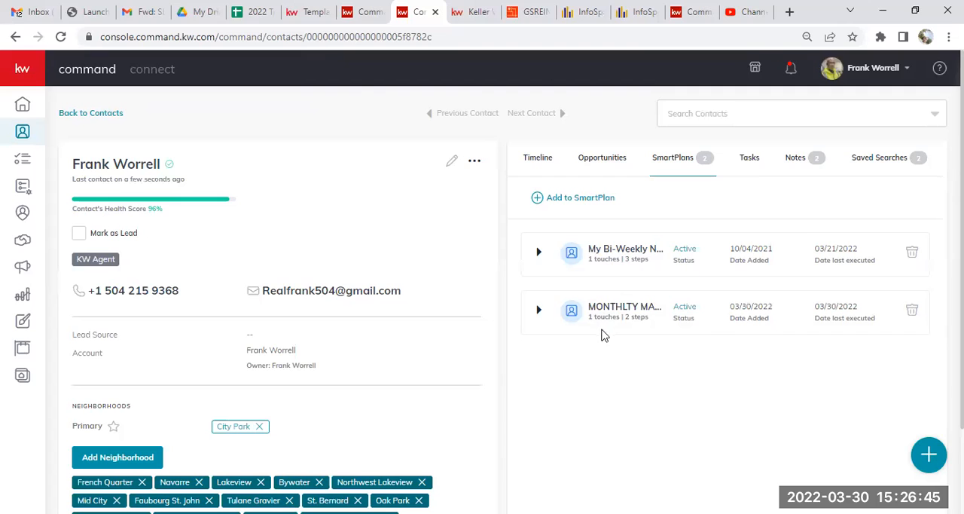
# Switch to the Gmail inbox and refresh it to check for the Monthly Marketstats email.
pyautogui.click(631, 12)
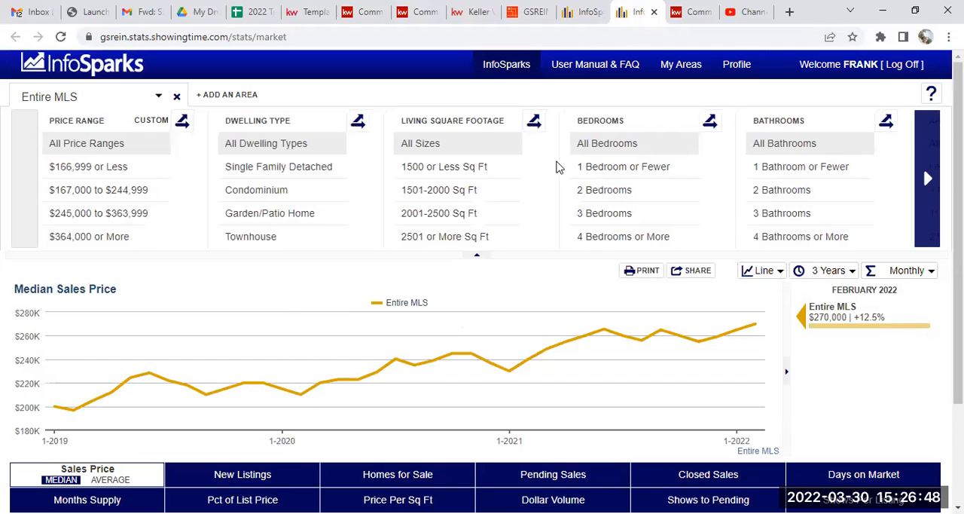
pyautogui.click(579, 15)
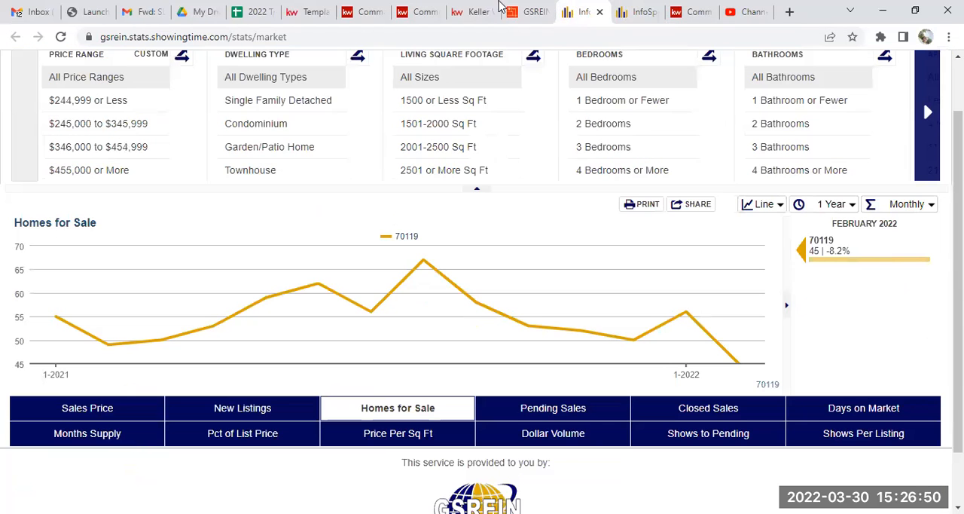
pyautogui.click(36, 13)
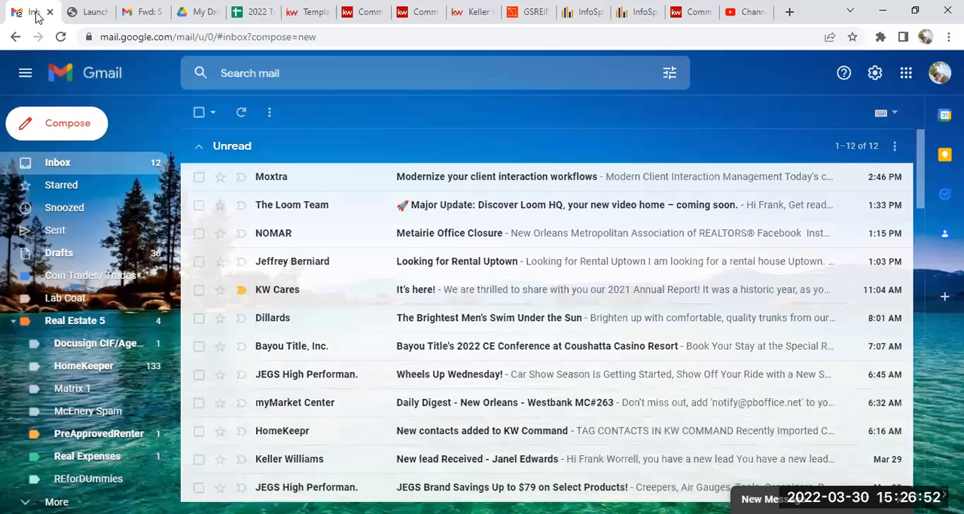
pyautogui.click(241, 112)
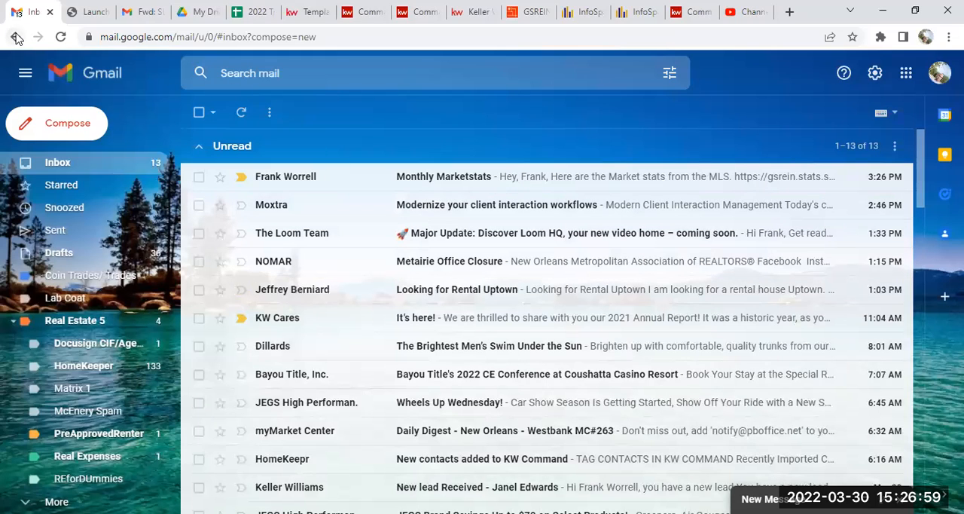
# Return to the contact's SmartPlans list in KW Command.
pyautogui.click(647, 12)
pyautogui.click(661, 195)
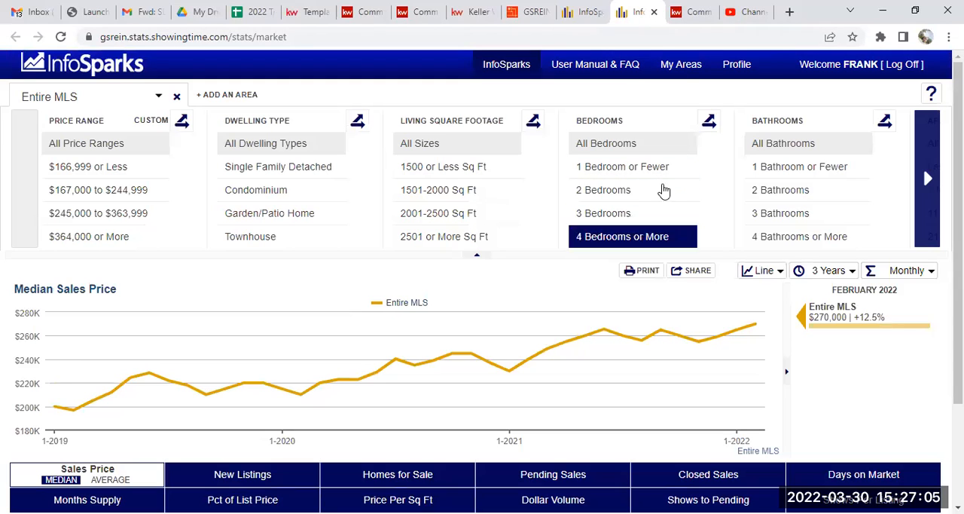
pyautogui.click(416, 12)
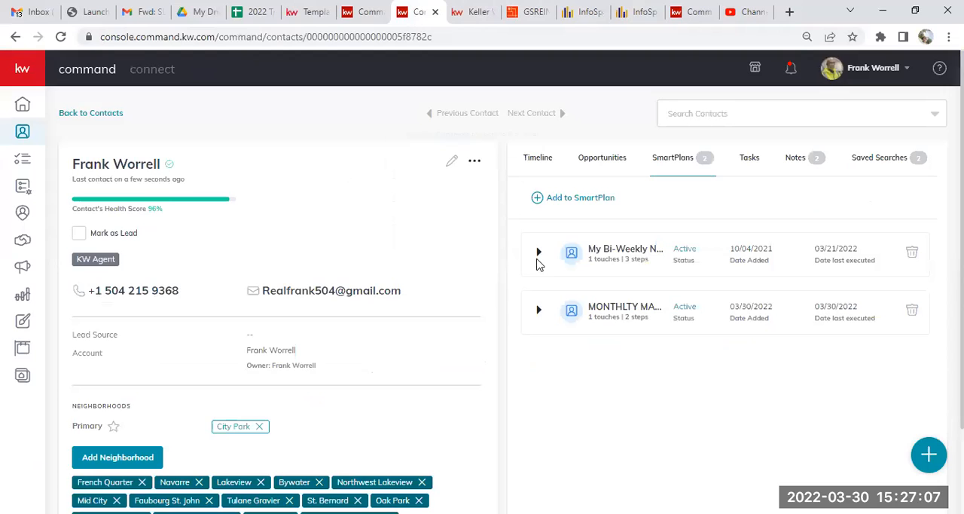